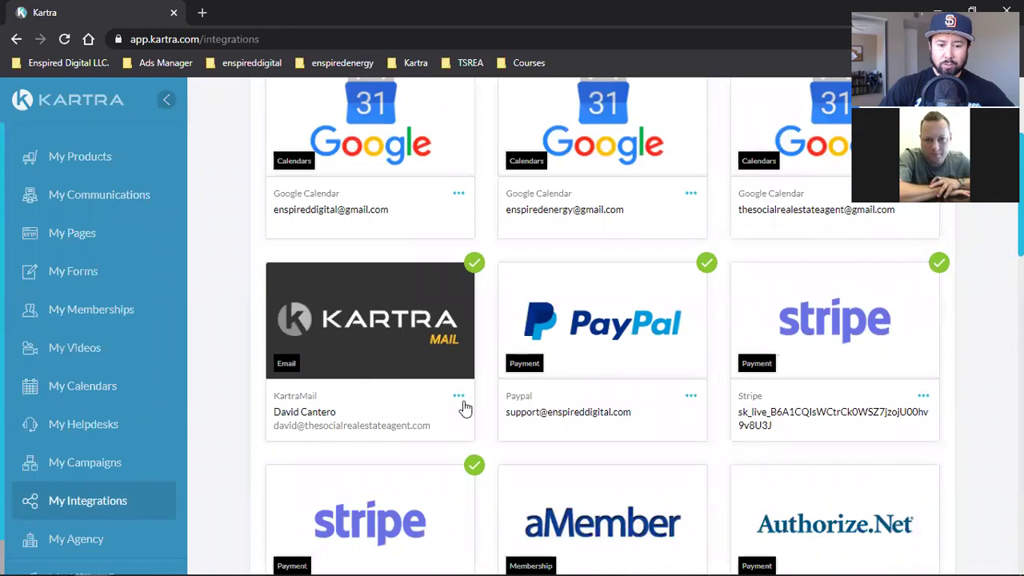
# Open the KartraMail gateway's Edit dialog and inspect the domains of its send-from and reply-to addresses.
pyautogui.click(458, 397)
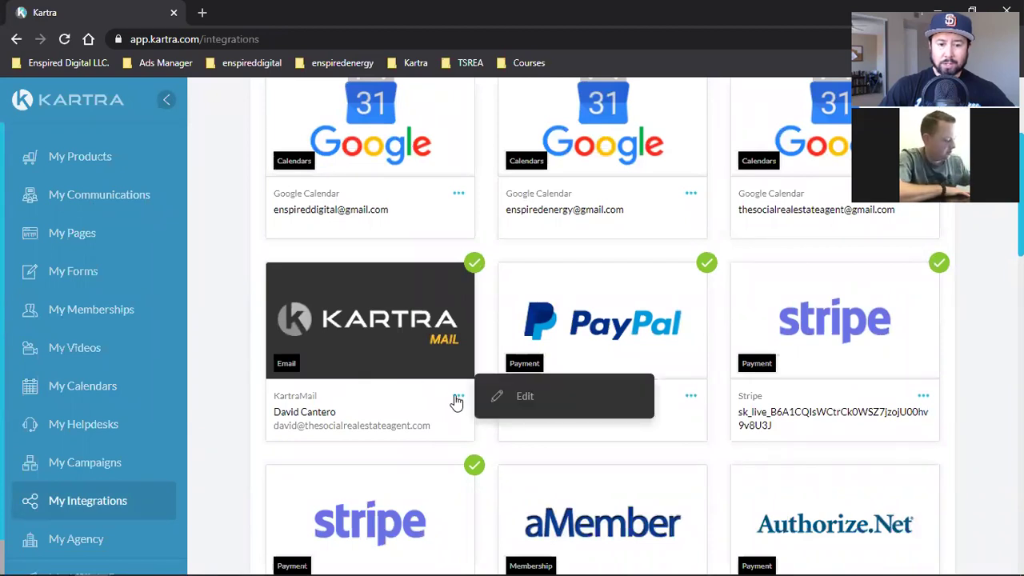
pyautogui.click(547, 403)
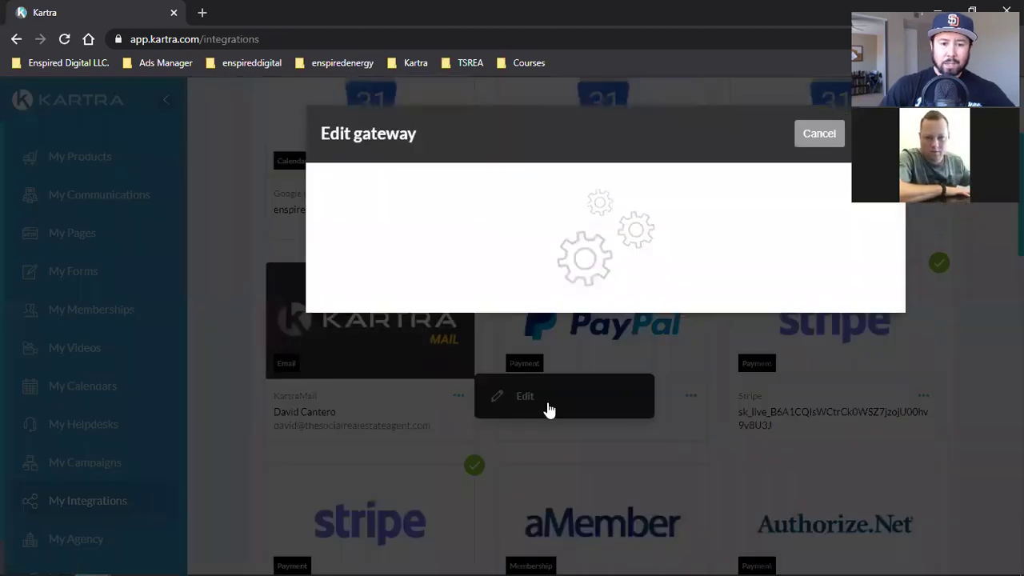
pyautogui.doubleClick(406, 349)
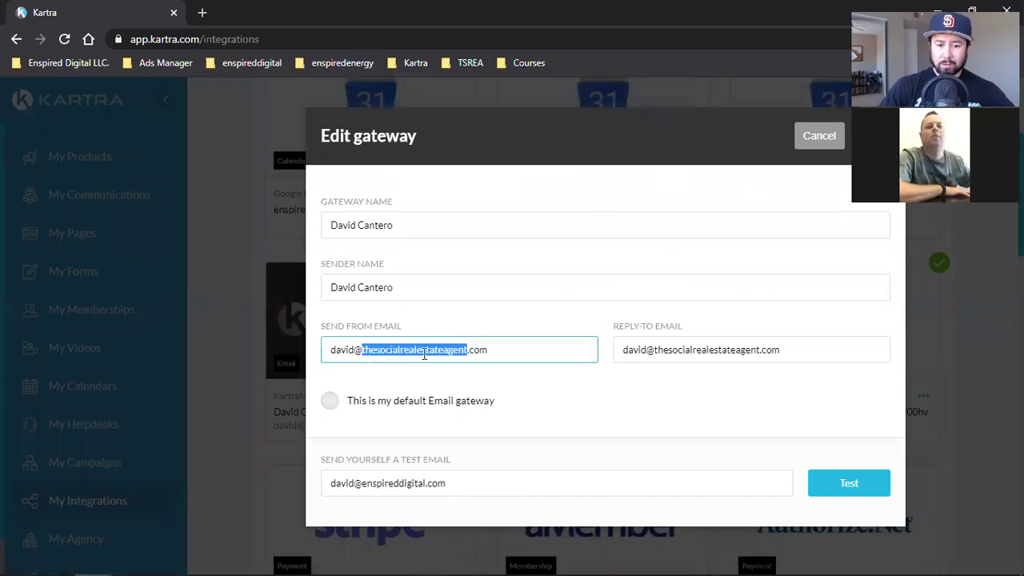
pyautogui.click(548, 351)
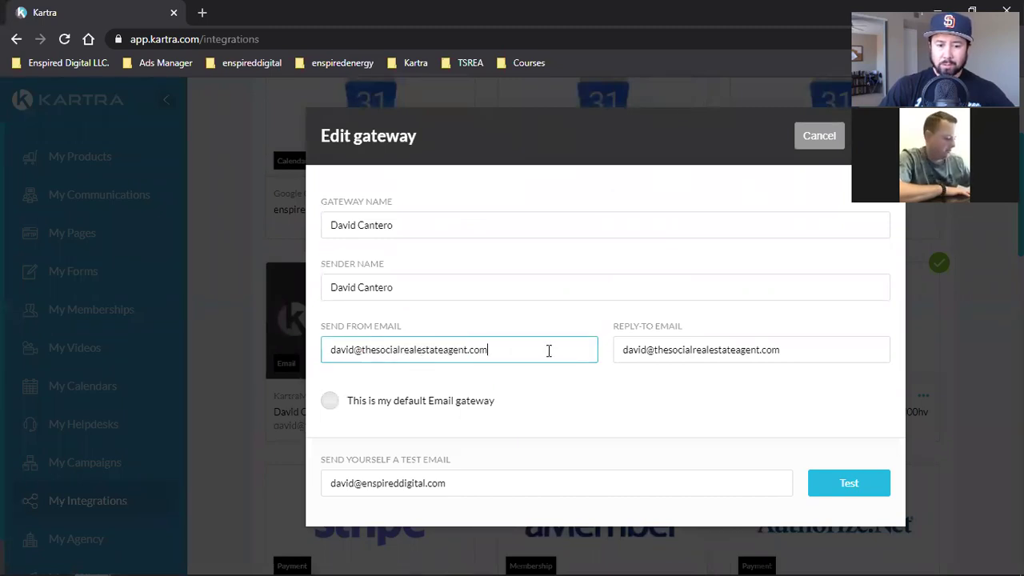
pyautogui.click(787, 344)
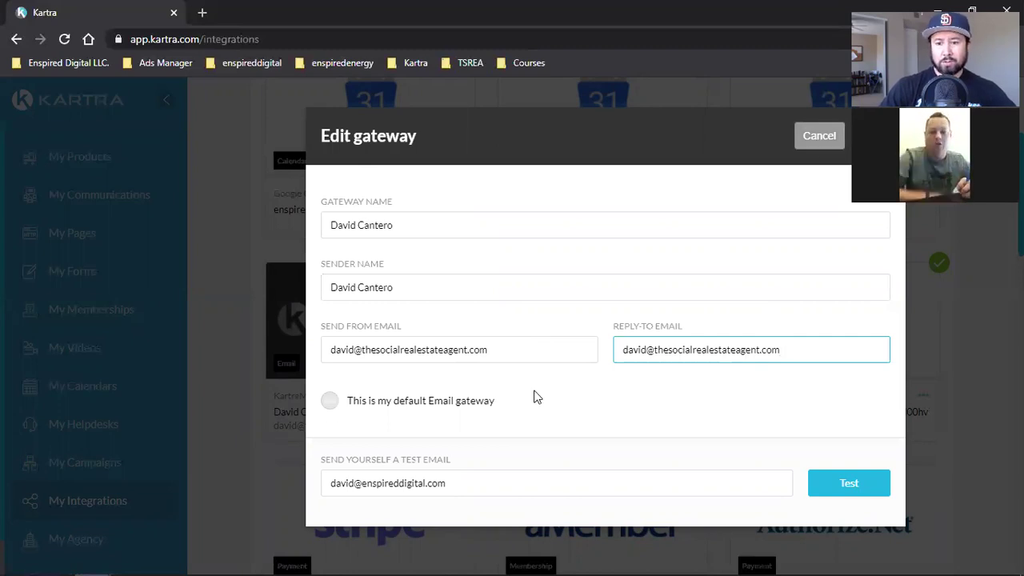
pyautogui.doubleClick(392, 351)
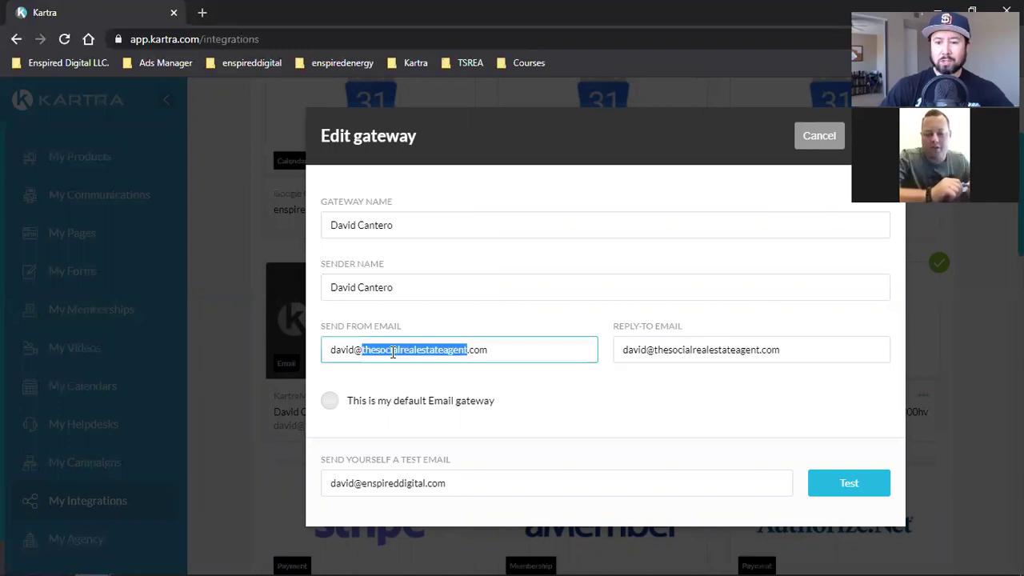
pyautogui.doubleClick(698, 351)
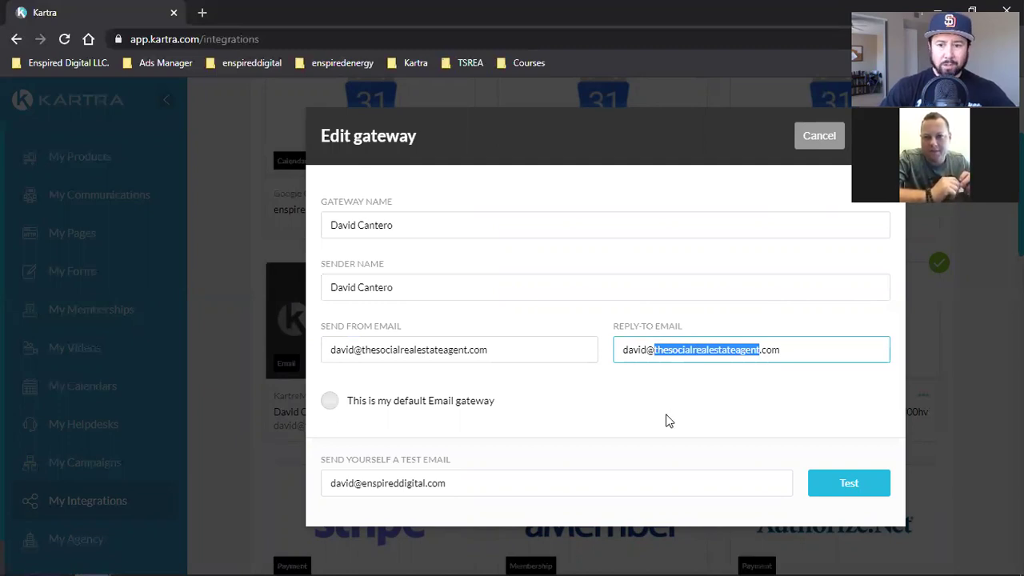
# Cancel the Edit gateway dialog without saving and scroll the Integrations page to the top.
pyautogui.click(811, 137)
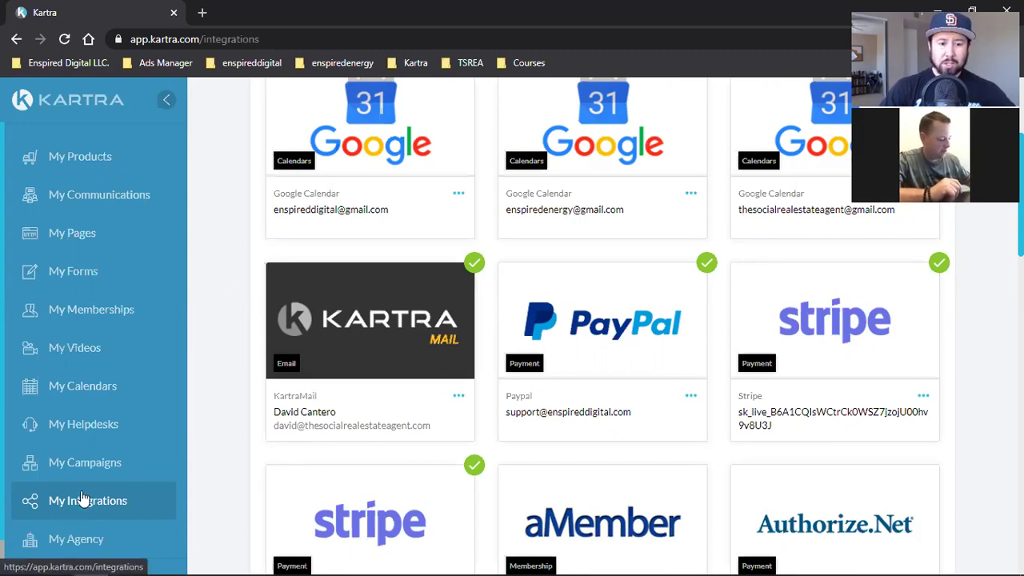
pyautogui.scroll(2, 528, 243)
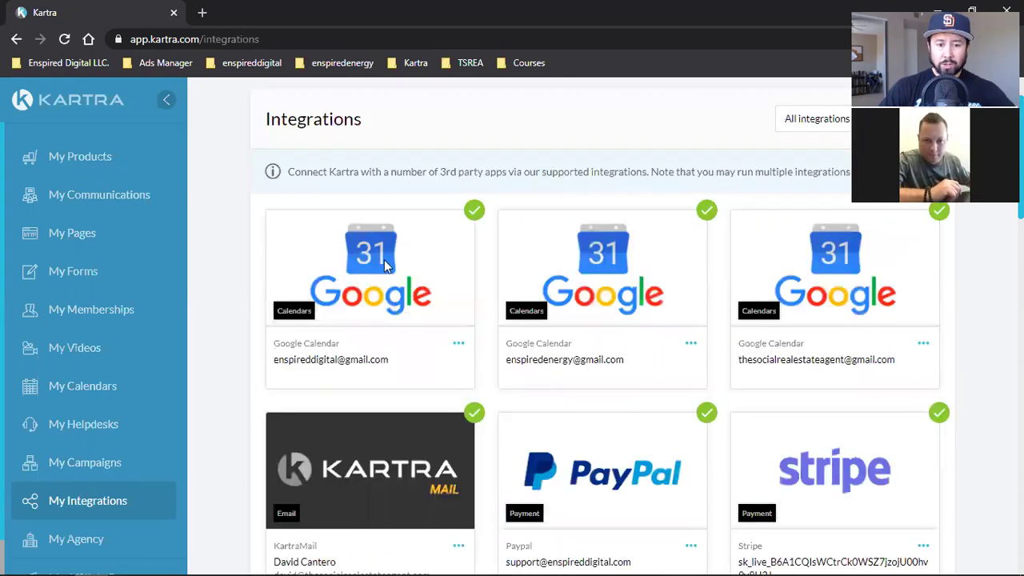
# Show the first Google Calendar card's options, then bring up the Google Calendar browser window.
pyautogui.click(459, 344)
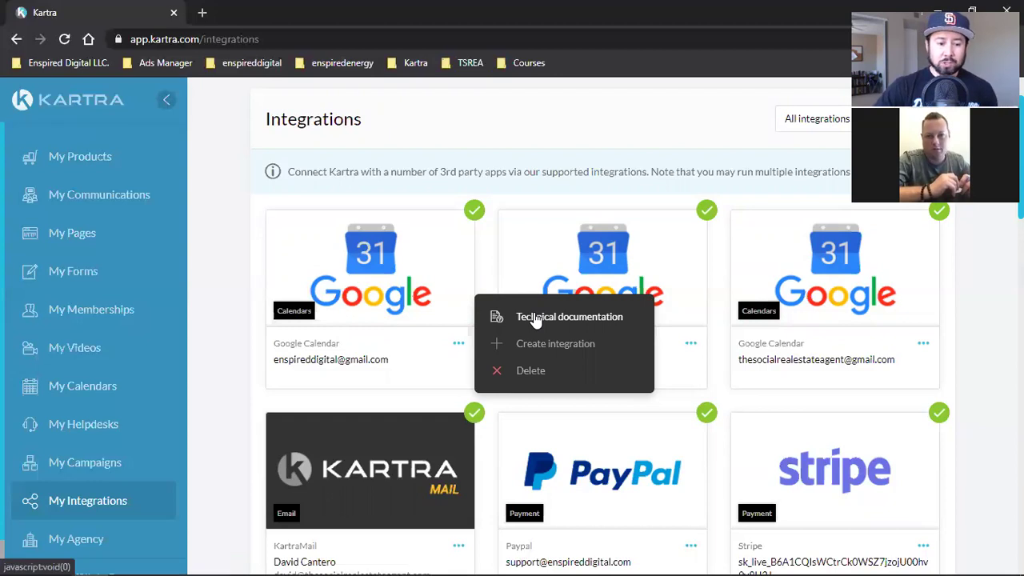
pyautogui.moveTo(86, 560)
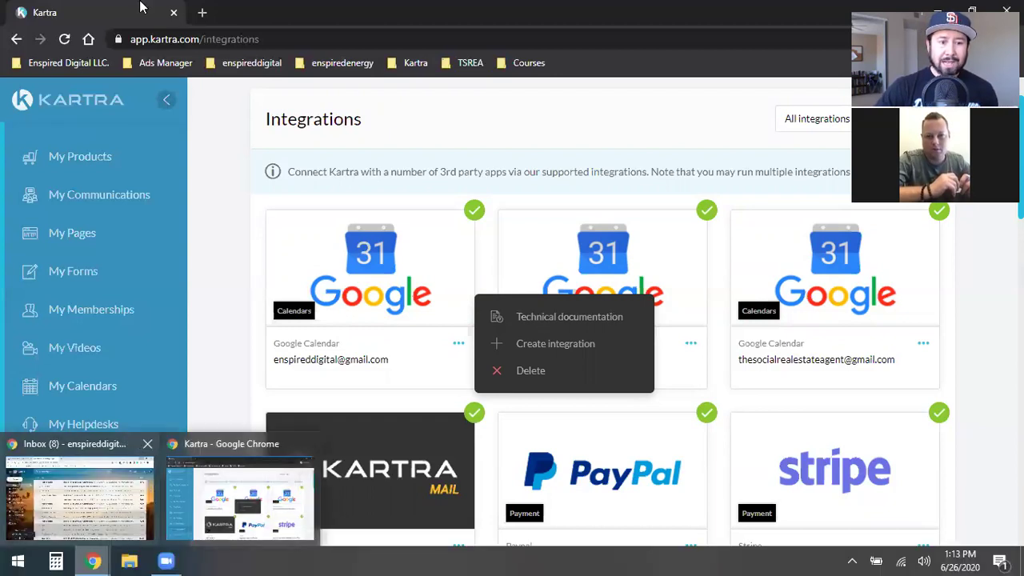
pyautogui.click(79, 488)
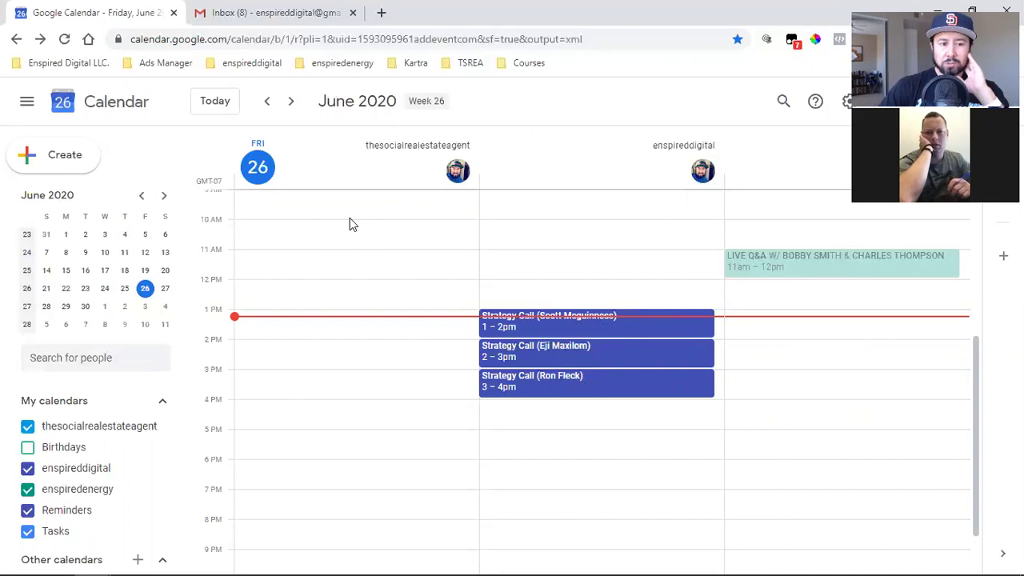
# Look over the three strategy calls booked 1–4 PM, then return to Kartra's Integrations window.
pyautogui.moveTo(245, 570)
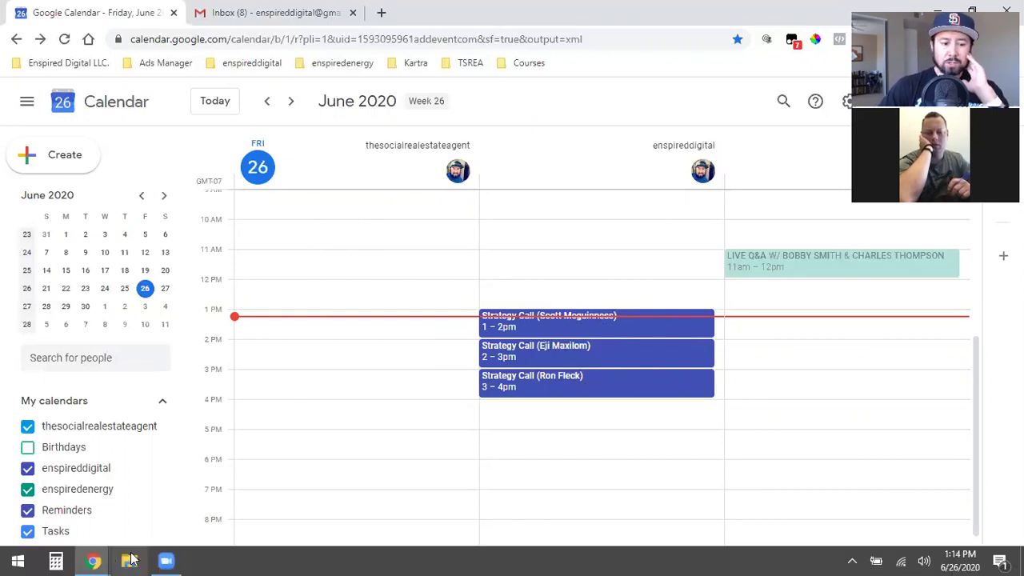
pyautogui.moveTo(101, 559)
pyautogui.click(223, 486)
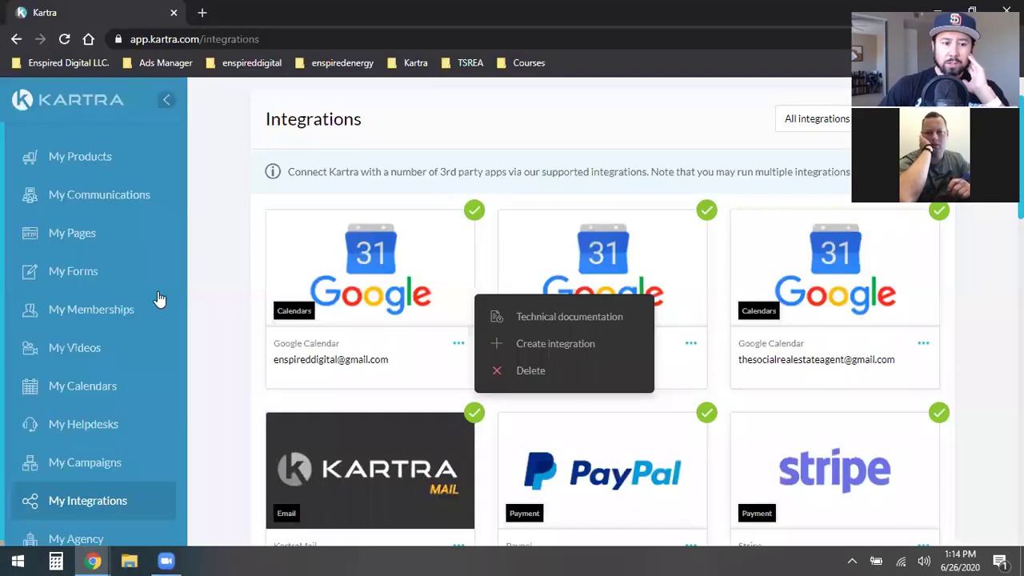
# Open the My Calendars Agenda and scroll through the June 26, July 1 and July 3 appointments.
pyautogui.click(70, 386)
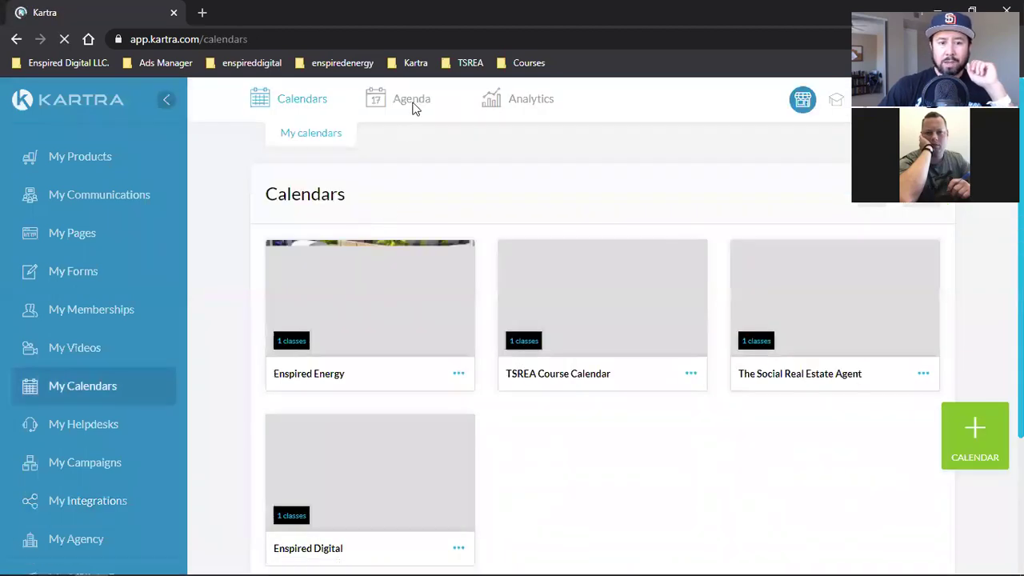
pyautogui.moveTo(413, 104)
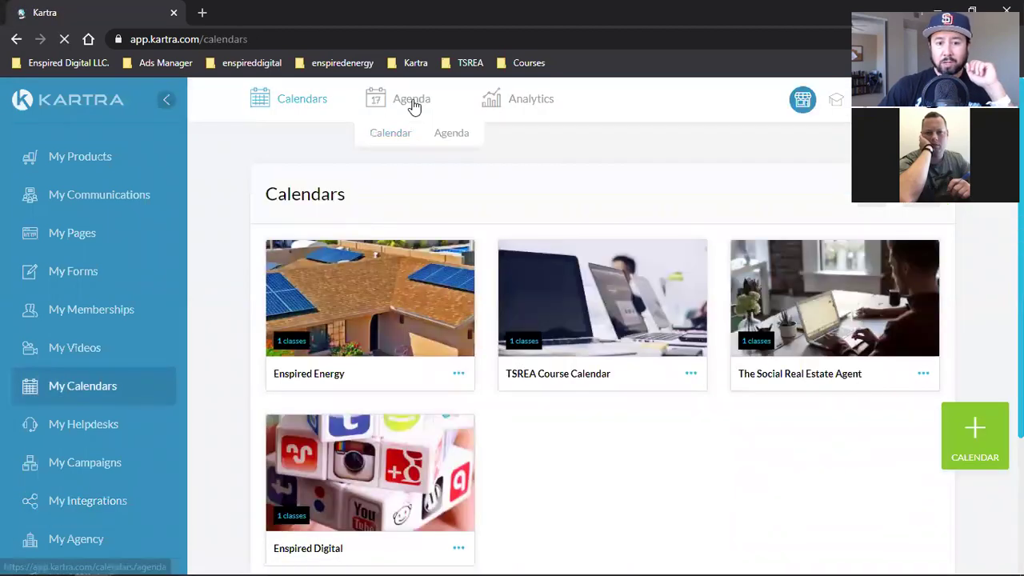
pyautogui.click(452, 134)
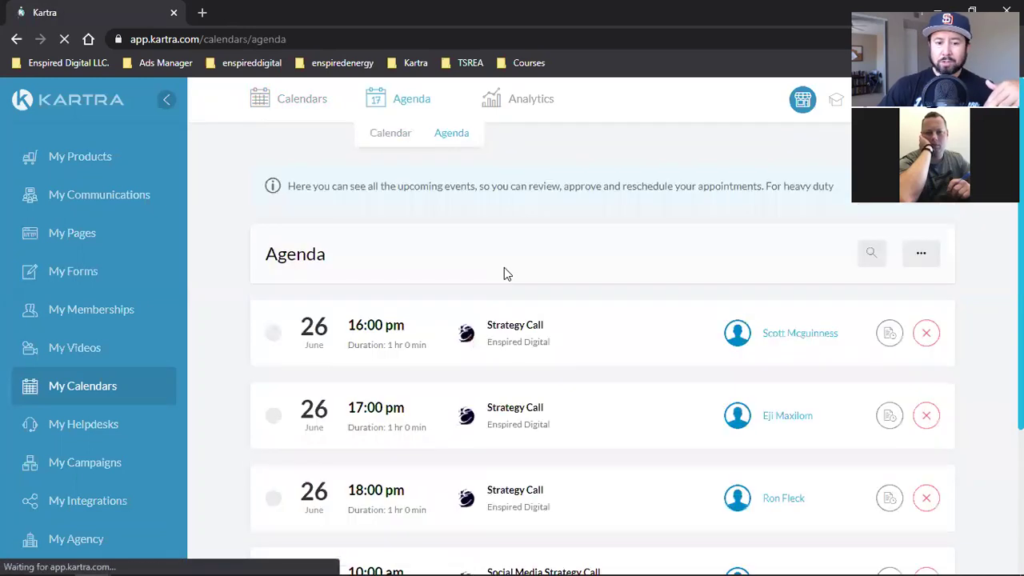
pyautogui.scroll(-1, 504, 268)
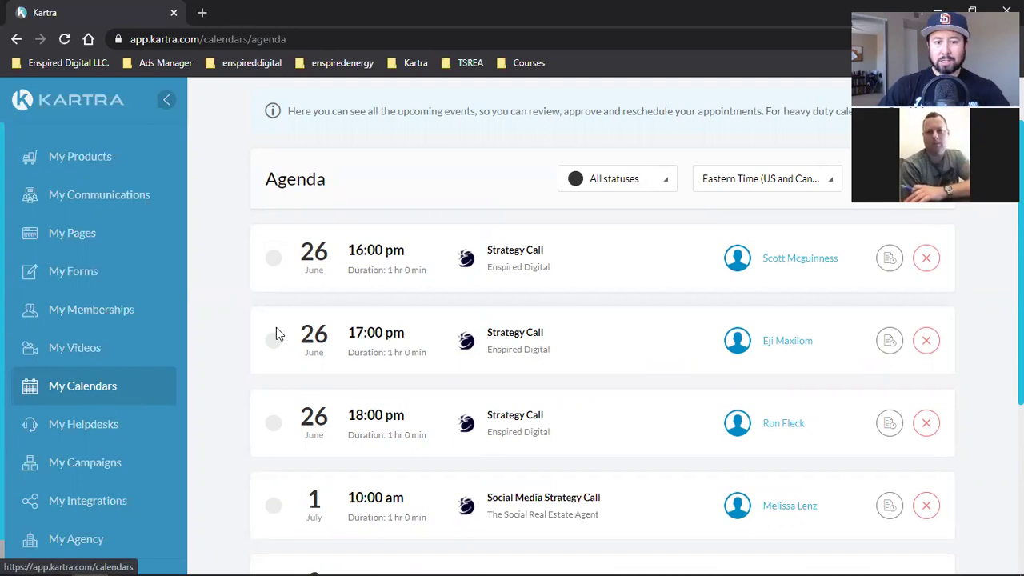
pyautogui.scroll(1, 358, 102)
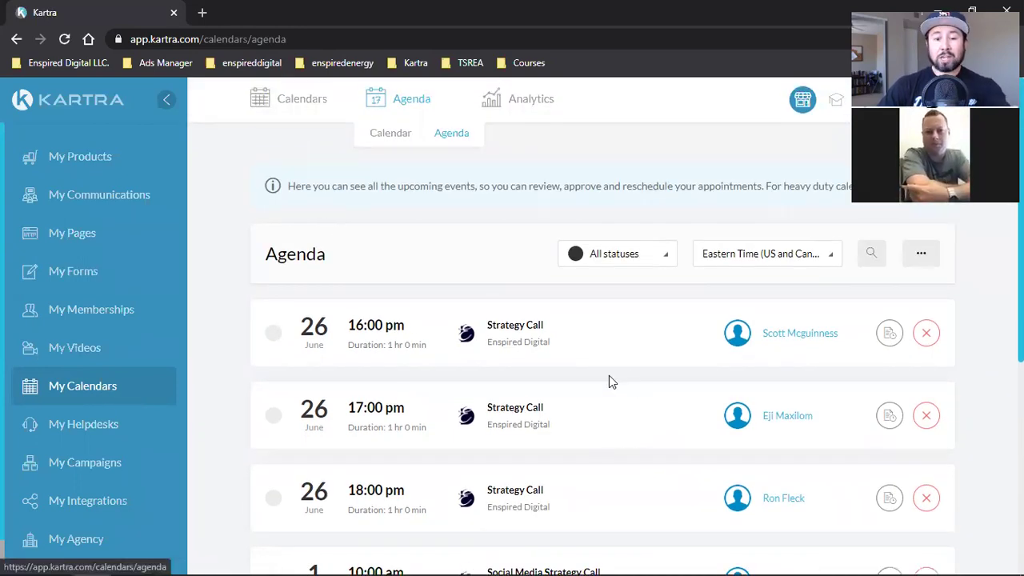
pyautogui.scroll(-2, 609, 376)
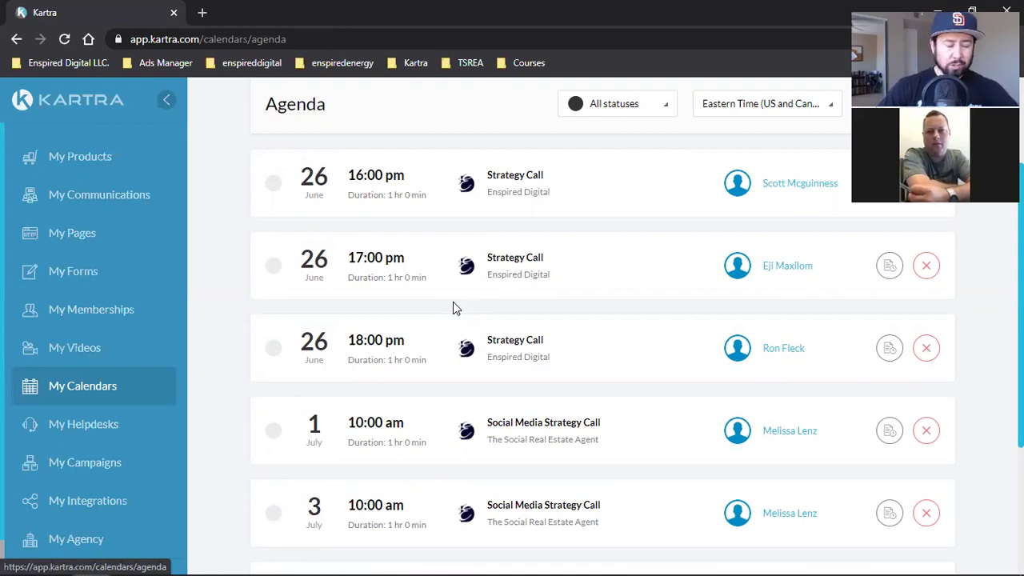
# Check the day's strategy calls in Google Calendar, then bring the Kartra Agenda window back.
pyautogui.moveTo(92, 560)
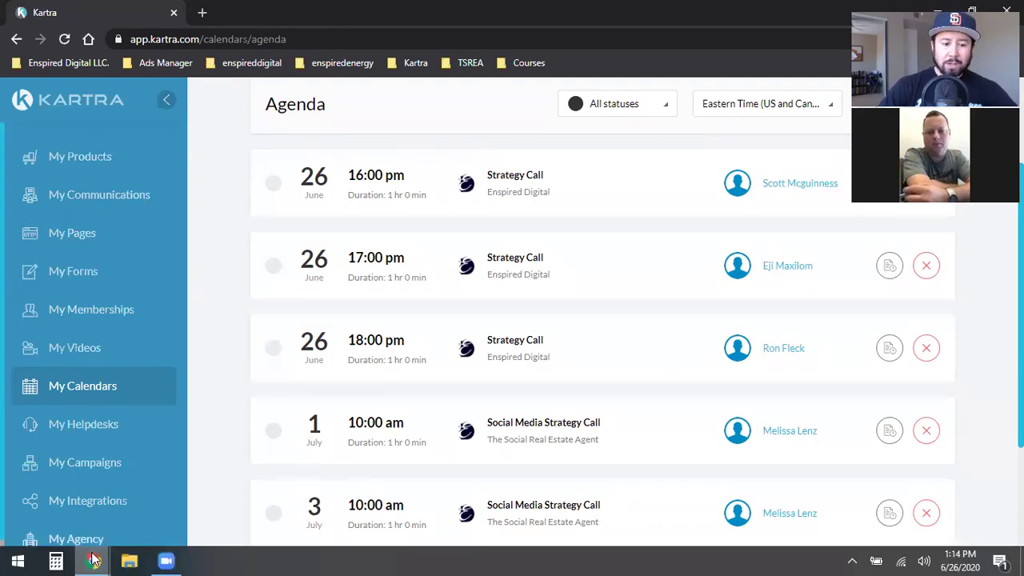
pyautogui.click(86, 519)
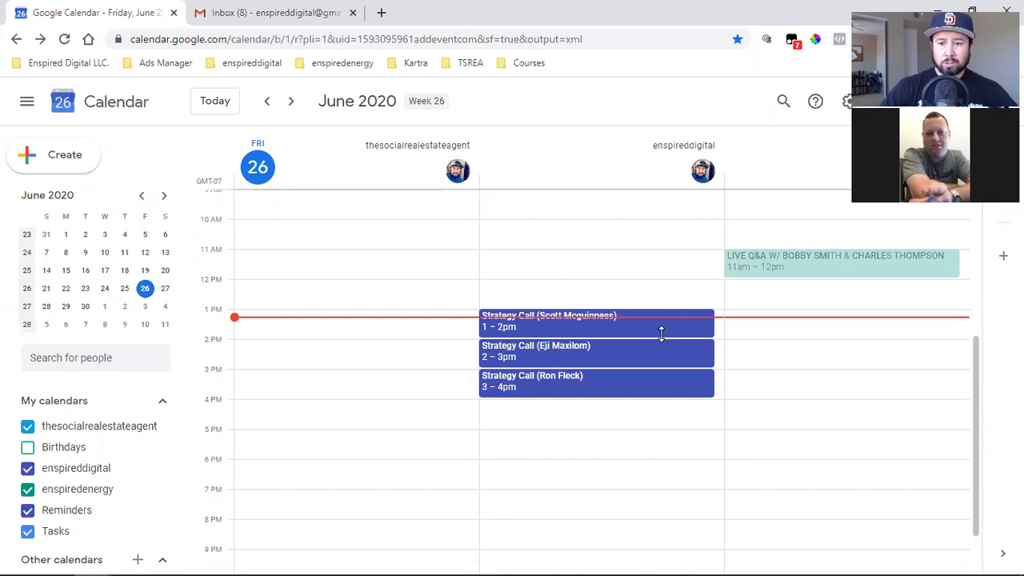
pyautogui.scroll(4, 664, 341)
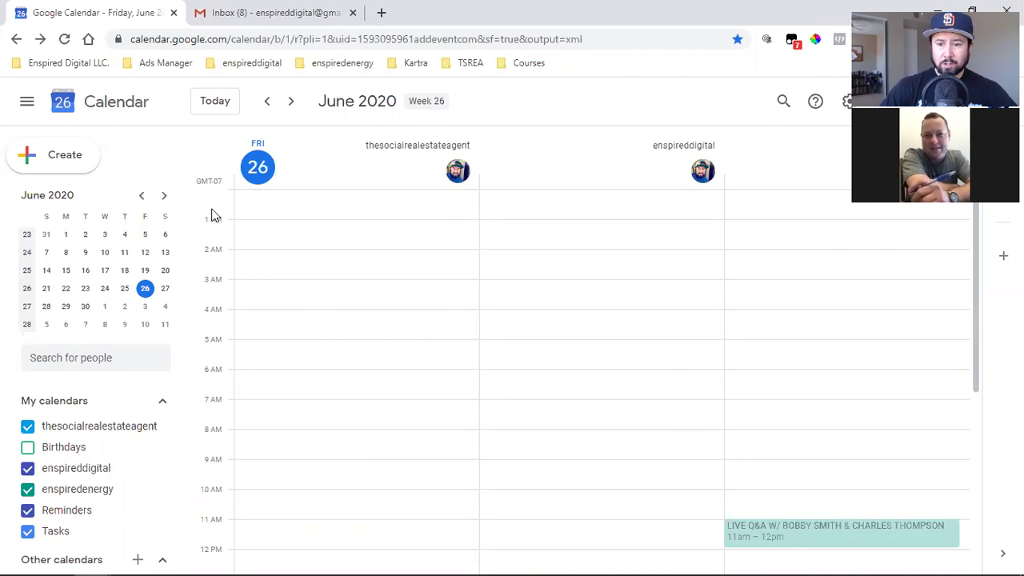
pyautogui.moveTo(97, 560)
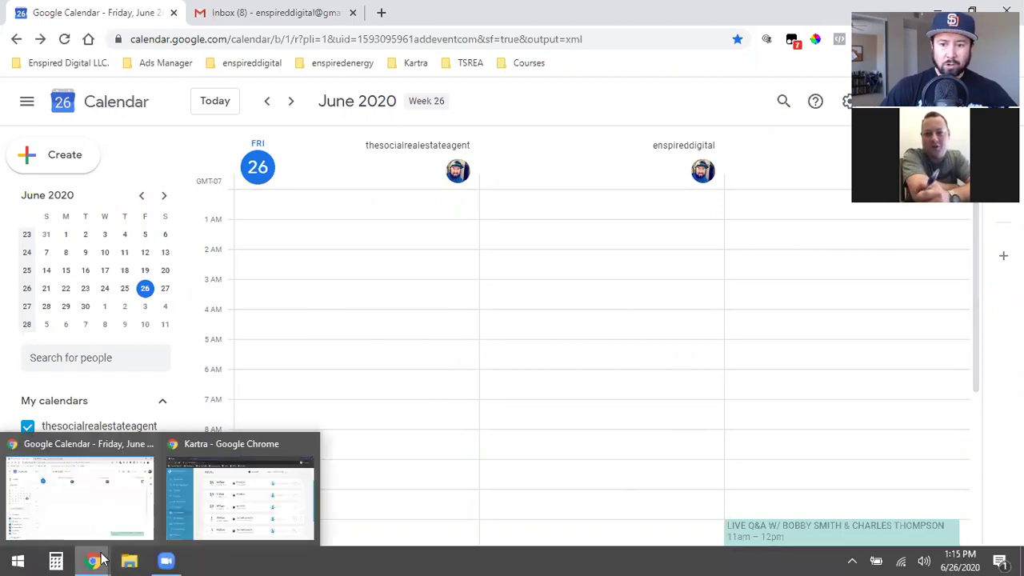
pyautogui.click(221, 524)
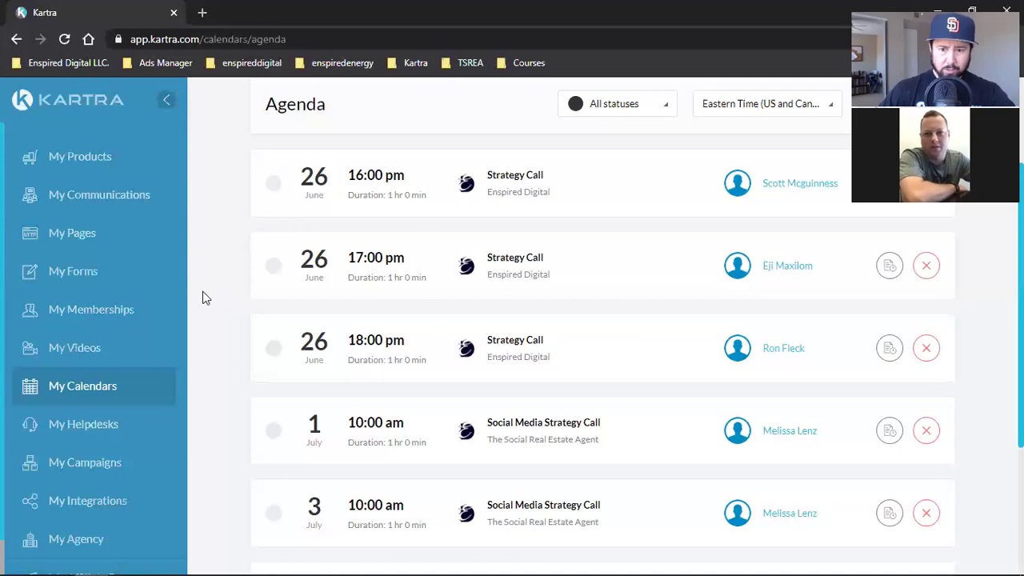
pyautogui.scroll(-2, 202, 293)
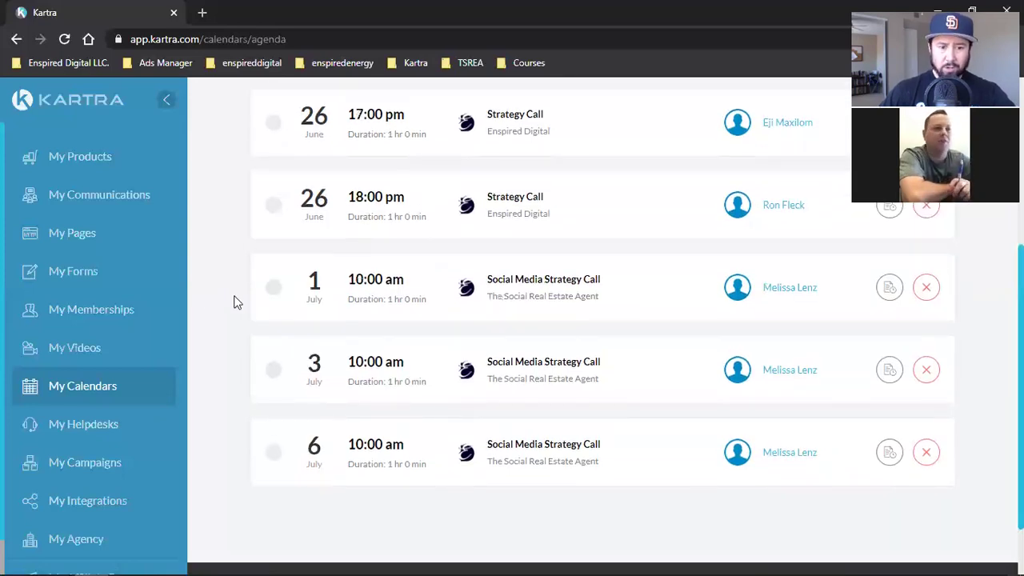
pyautogui.scroll(4, 235, 302)
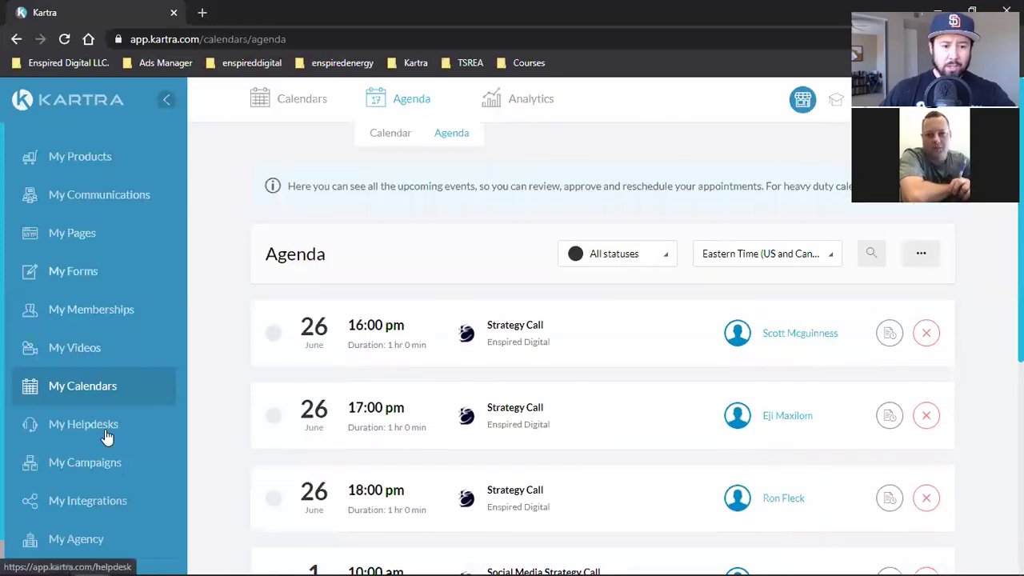
pyautogui.scroll(-1, 107, 436)
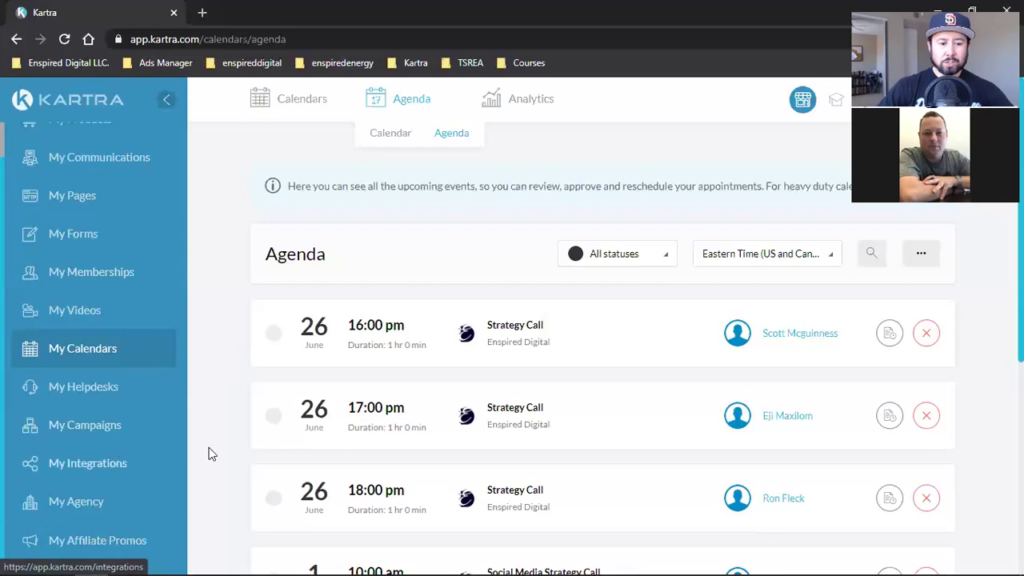
# Go to Campaigns > Available campaigns, and open then cancel the share-code IMPORT dialog.
pyautogui.click(76, 430)
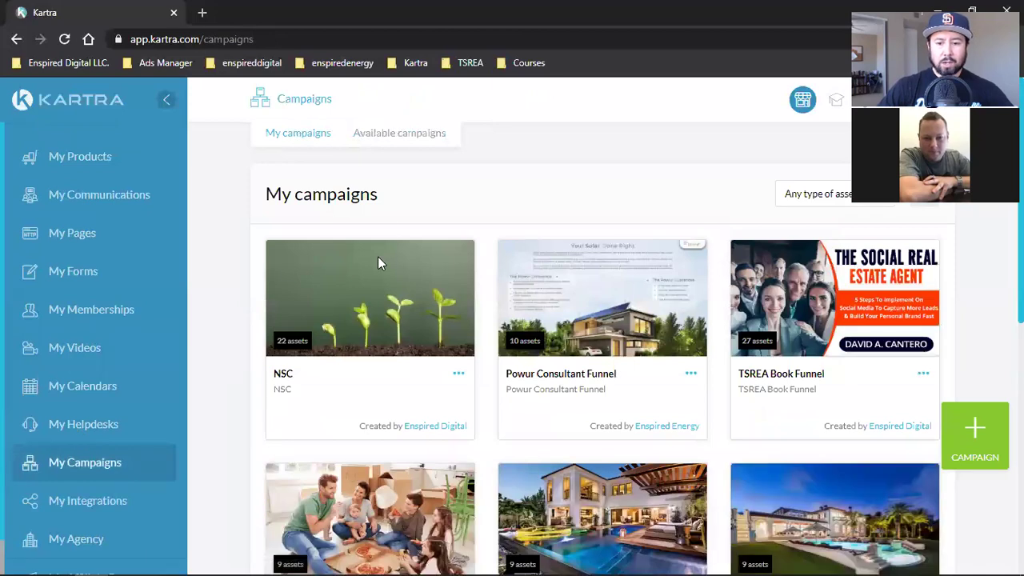
pyautogui.click(398, 136)
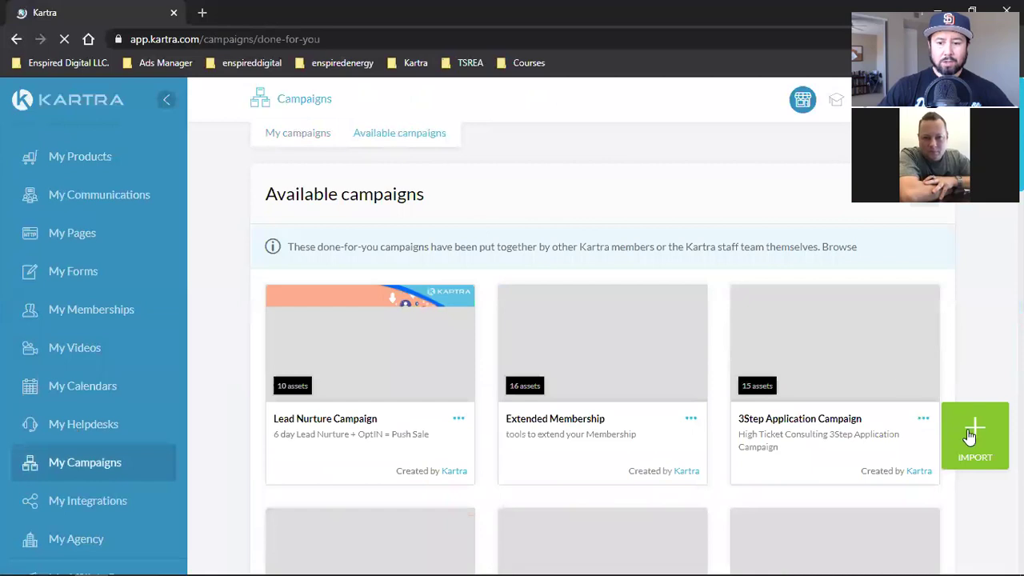
pyautogui.click(989, 441)
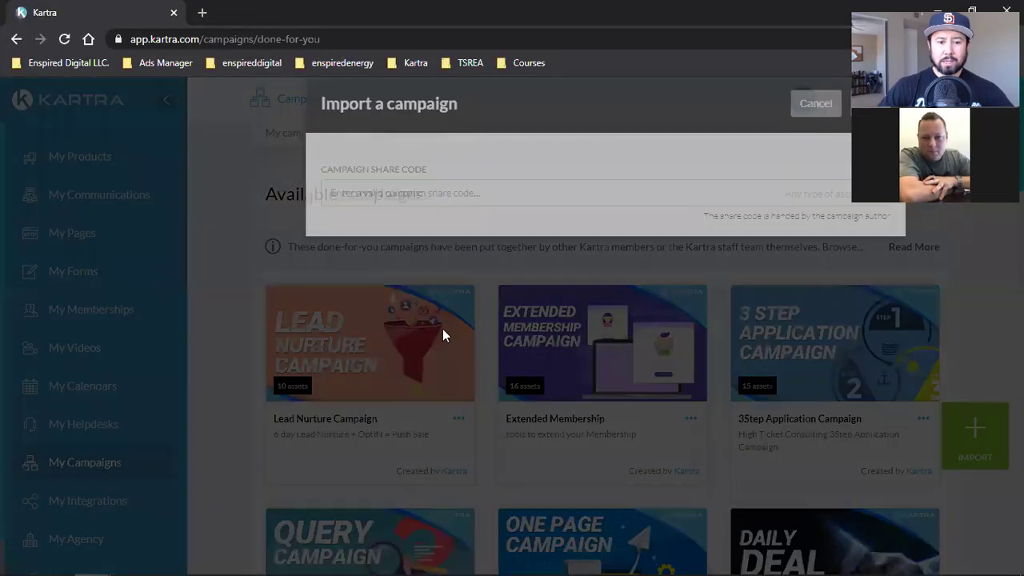
pyautogui.click(360, 224)
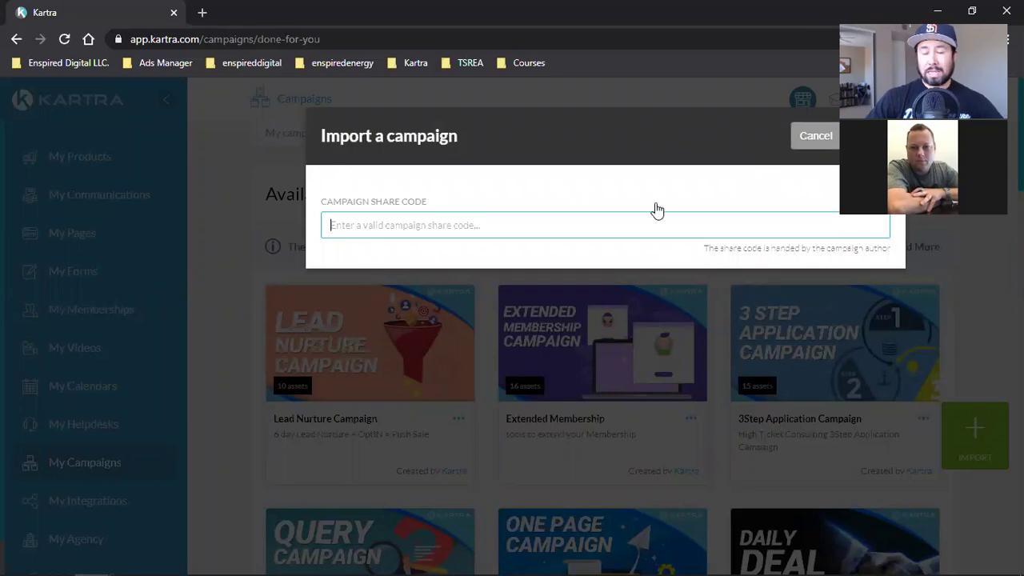
pyautogui.click(817, 140)
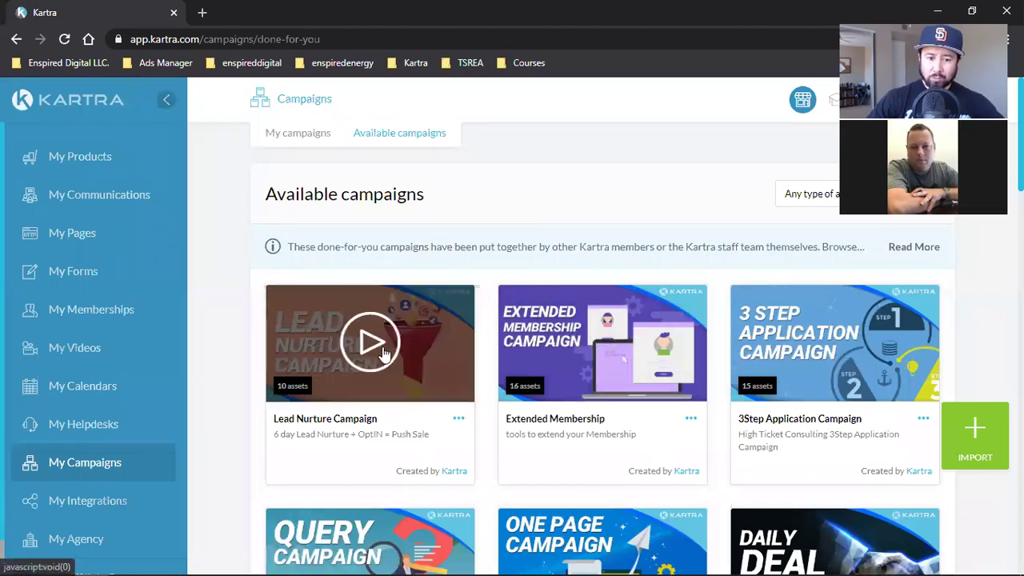
# Compare the NSC and Lead Nurture card menus, ending on Lead Nurture's View assets and Deploy options.
pyautogui.click(459, 419)
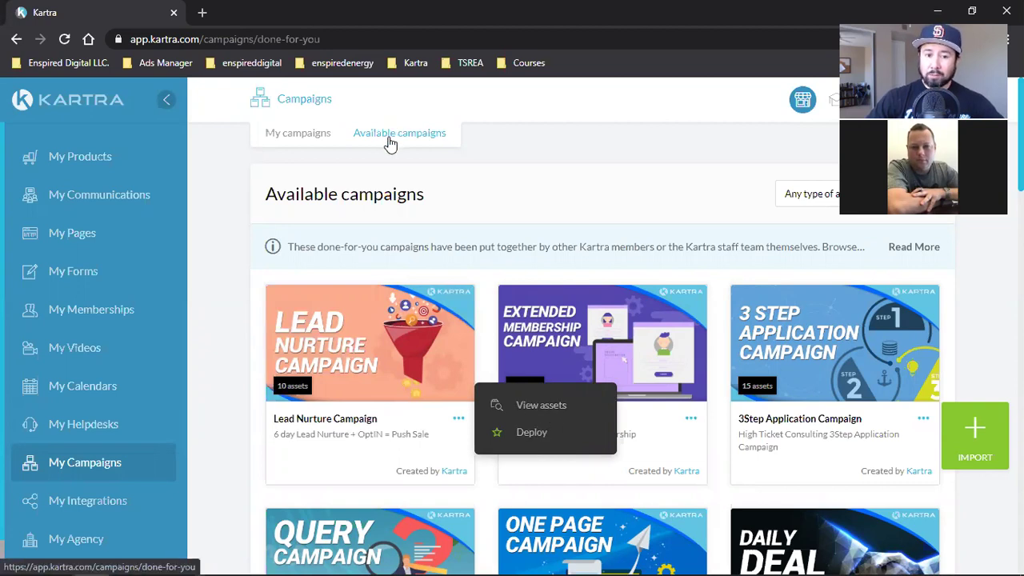
pyautogui.click(278, 142)
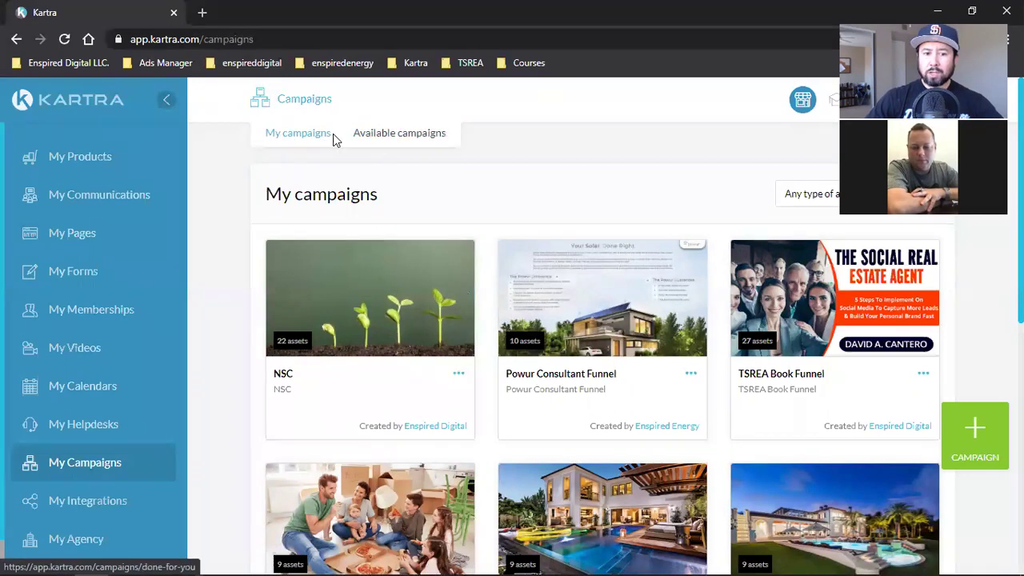
pyautogui.click(458, 375)
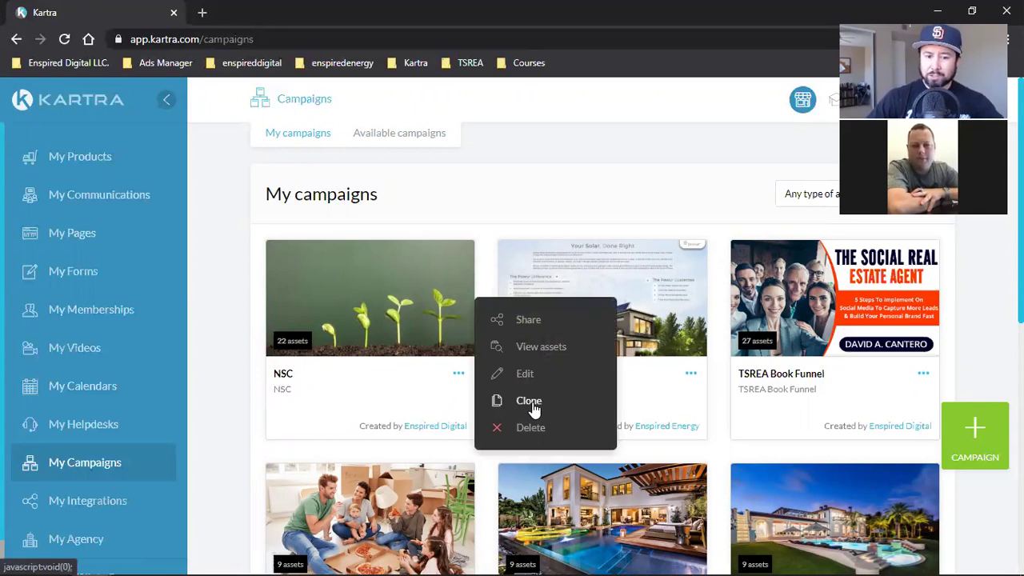
pyautogui.click(414, 142)
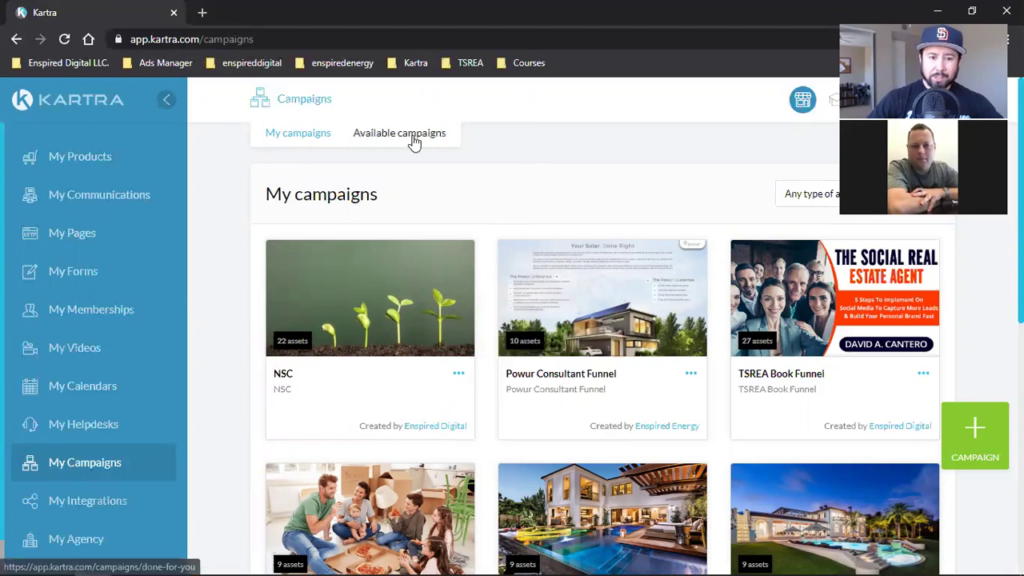
pyautogui.click(414, 142)
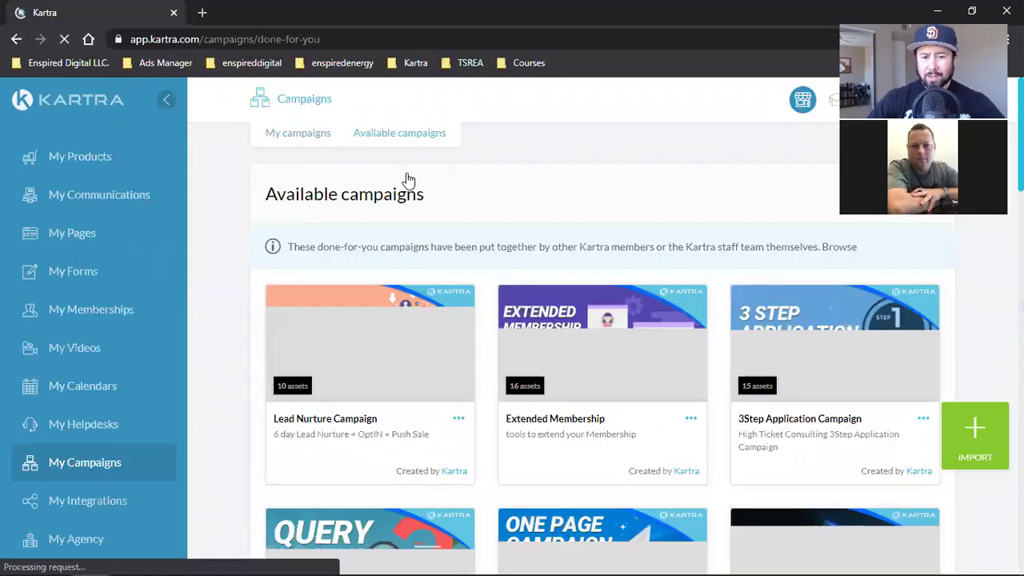
pyautogui.click(457, 419)
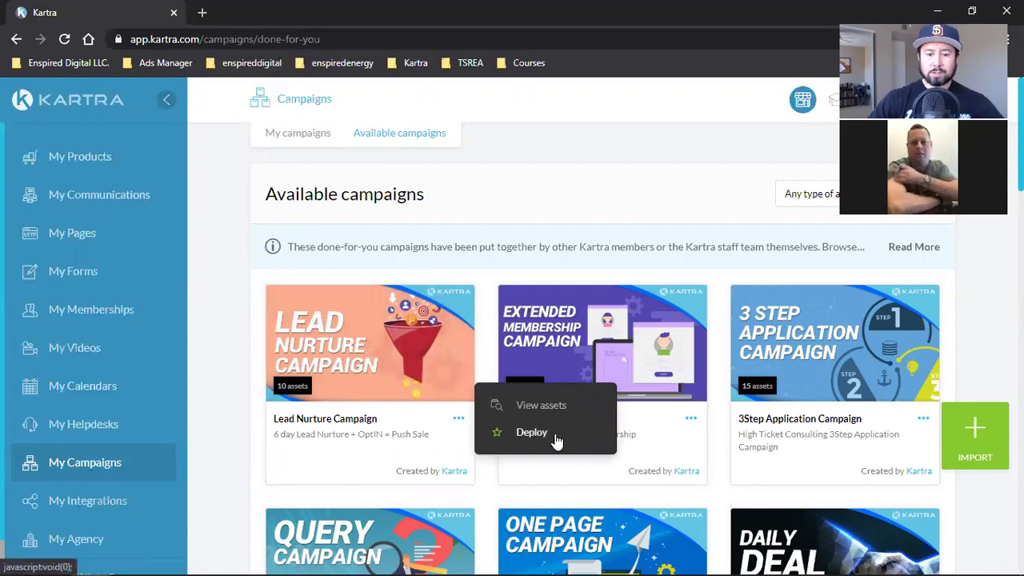
pyautogui.click(70, 197)
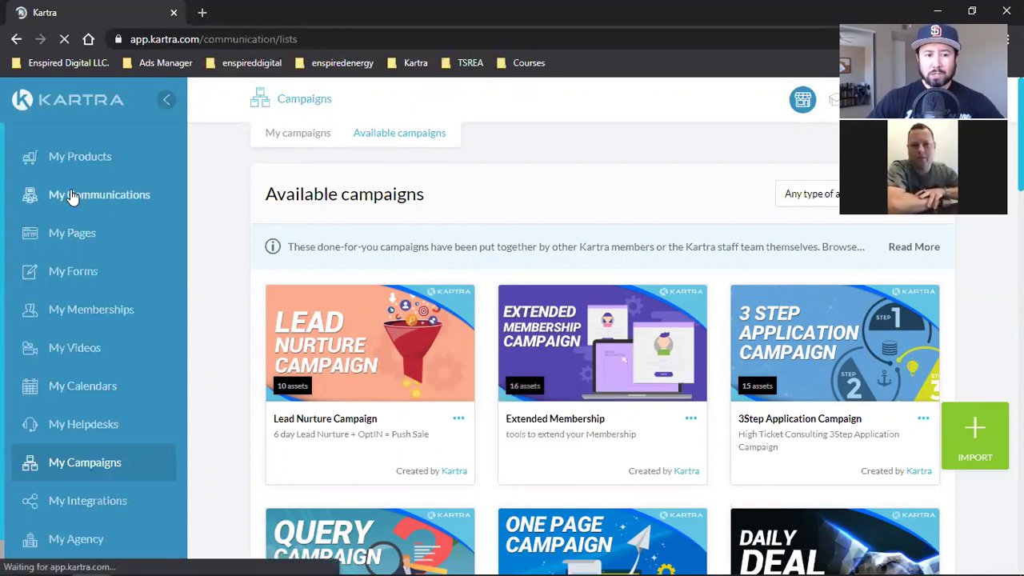
pyautogui.tripleClick(347, 357)
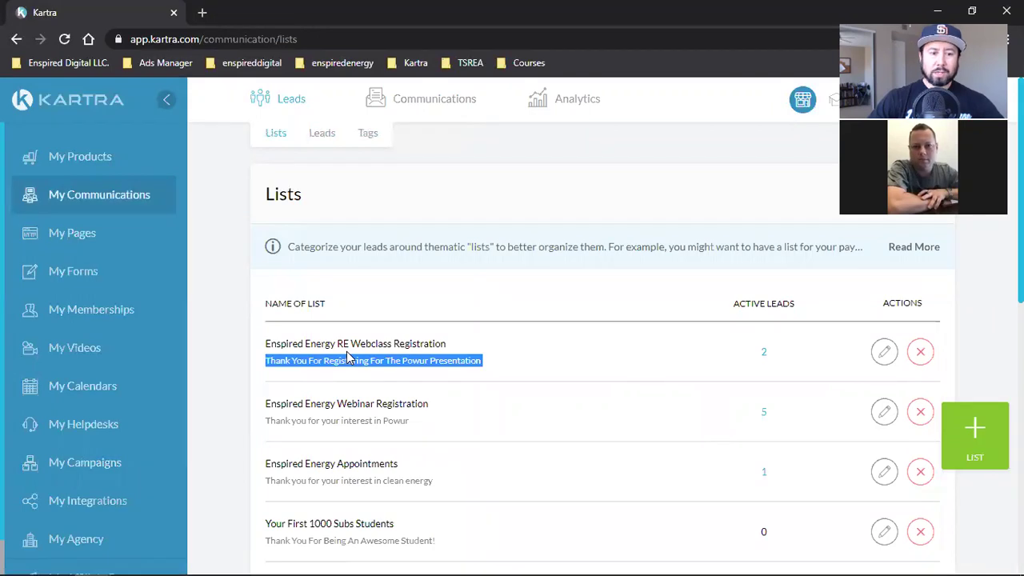
pyautogui.moveTo(422, 104)
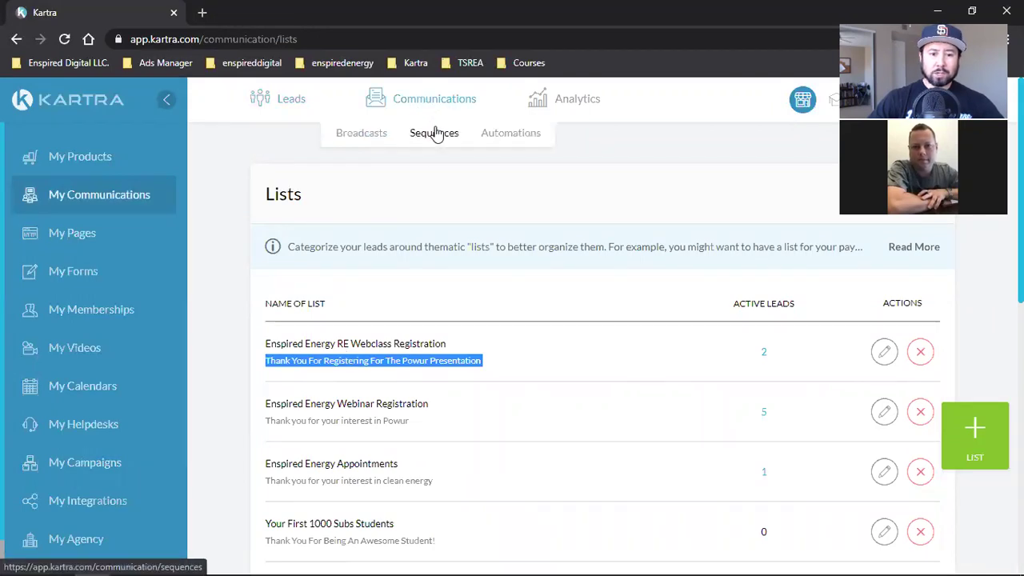
pyautogui.click(434, 134)
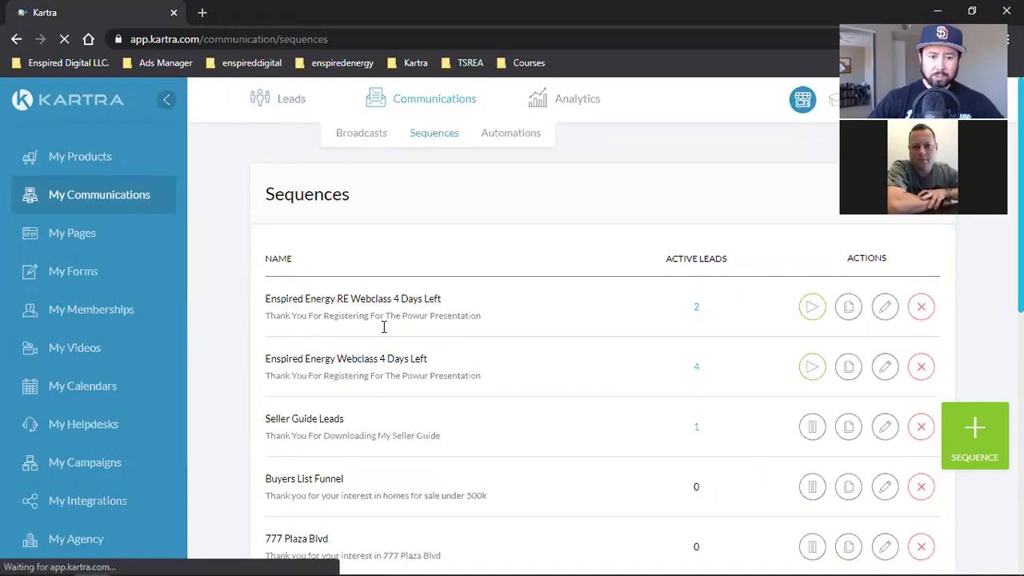
pyautogui.tripleClick(341, 297)
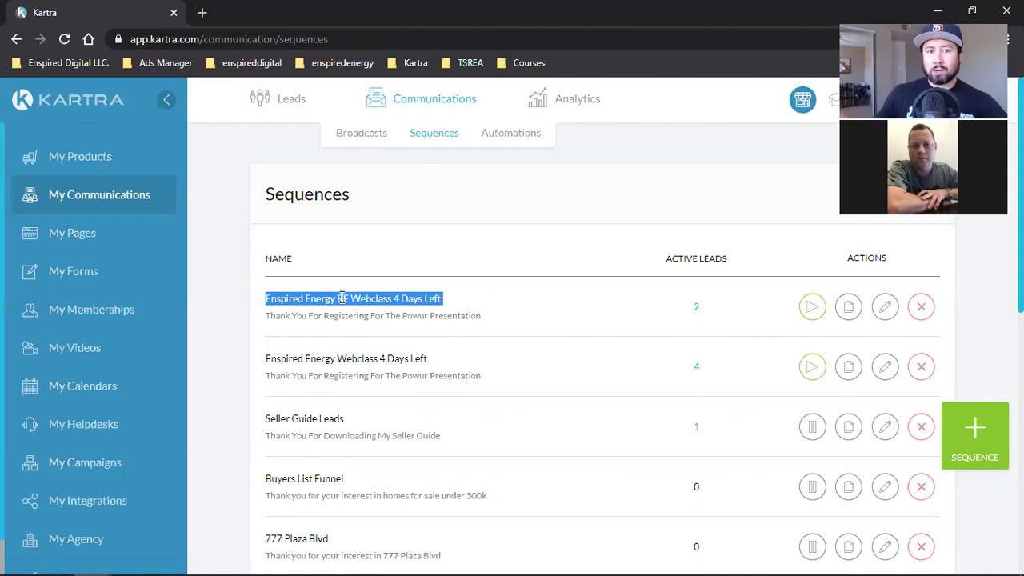
pyautogui.doubleClick(342, 299)
pyautogui.click(342, 298)
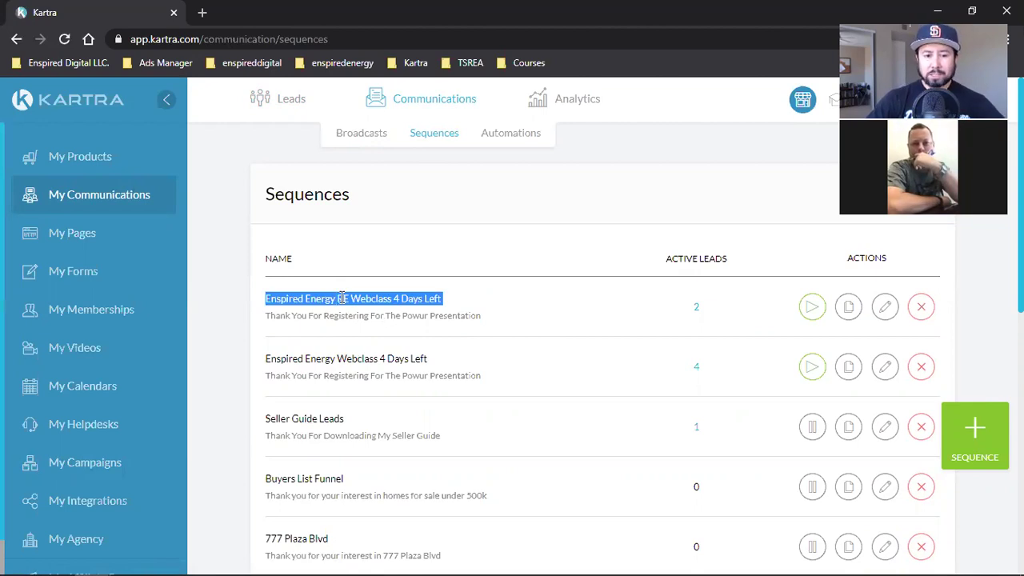
pyautogui.click(468, 253)
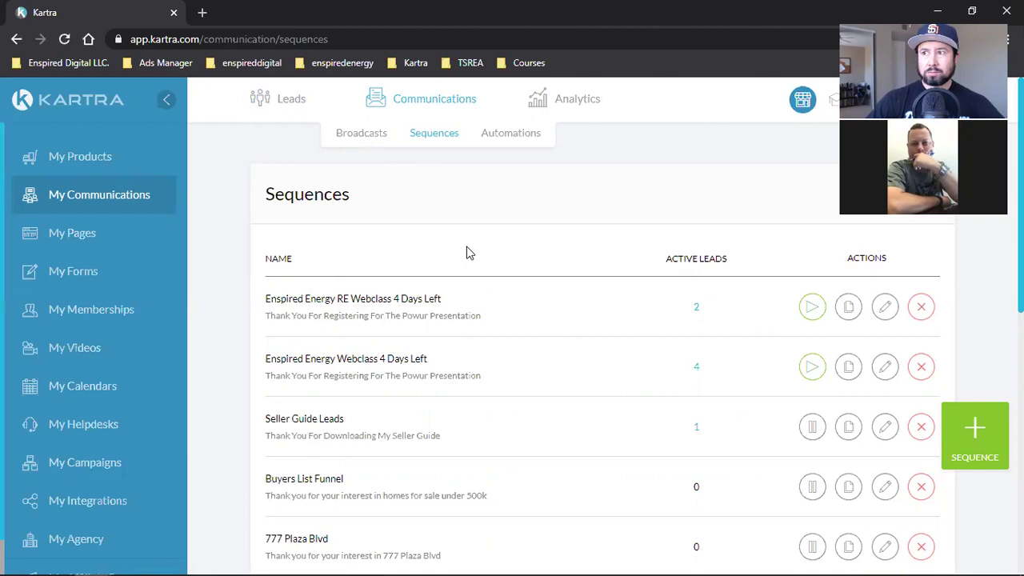
pyautogui.moveTo(288, 98)
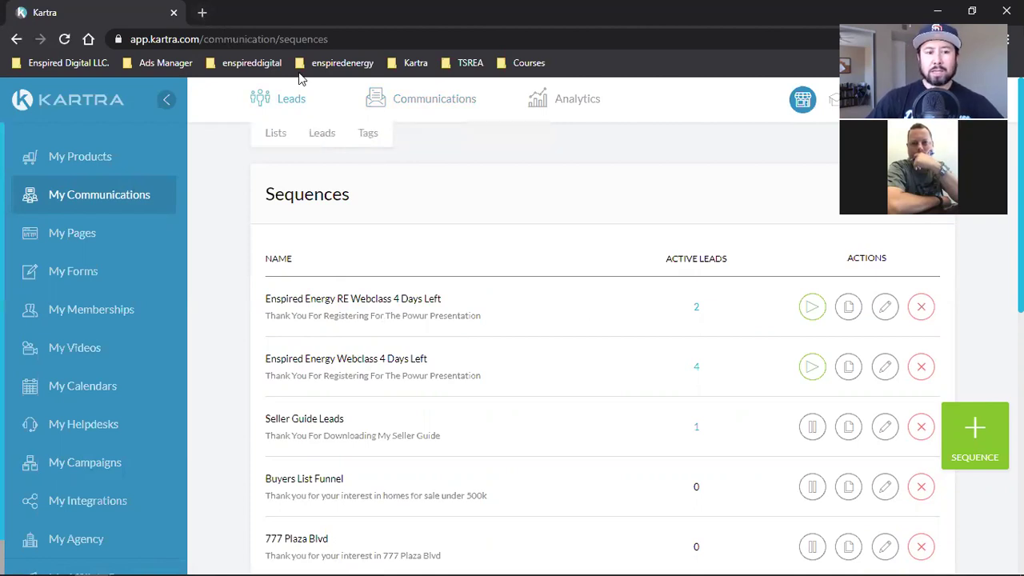
# In a new tab, open the 777 Plaza Blvd page from the TSREA bookmarks and scroll through it.
pyautogui.click(202, 13)
pyautogui.click(331, 64)
pyautogui.moveTo(470, 62)
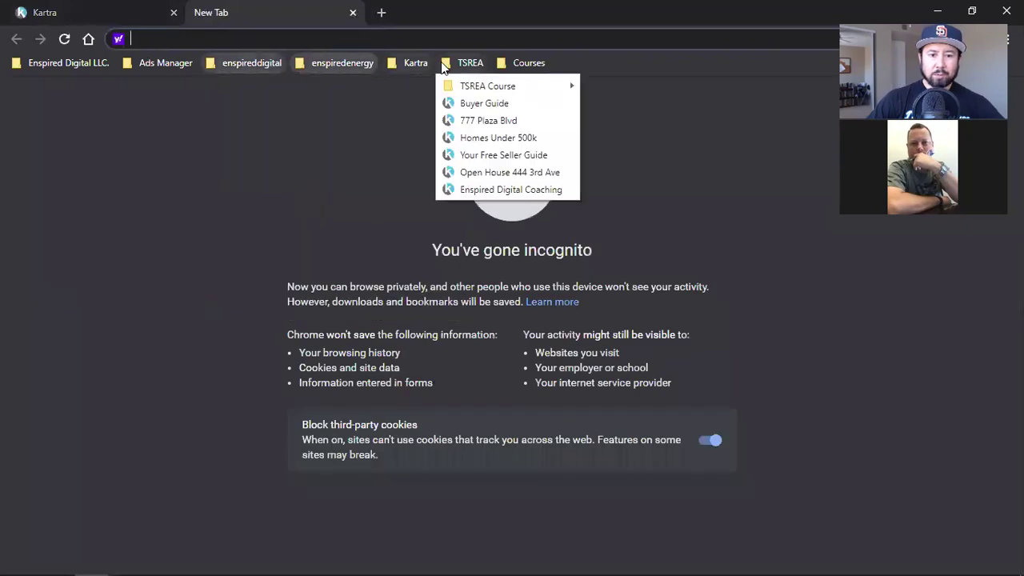
pyautogui.click(537, 119)
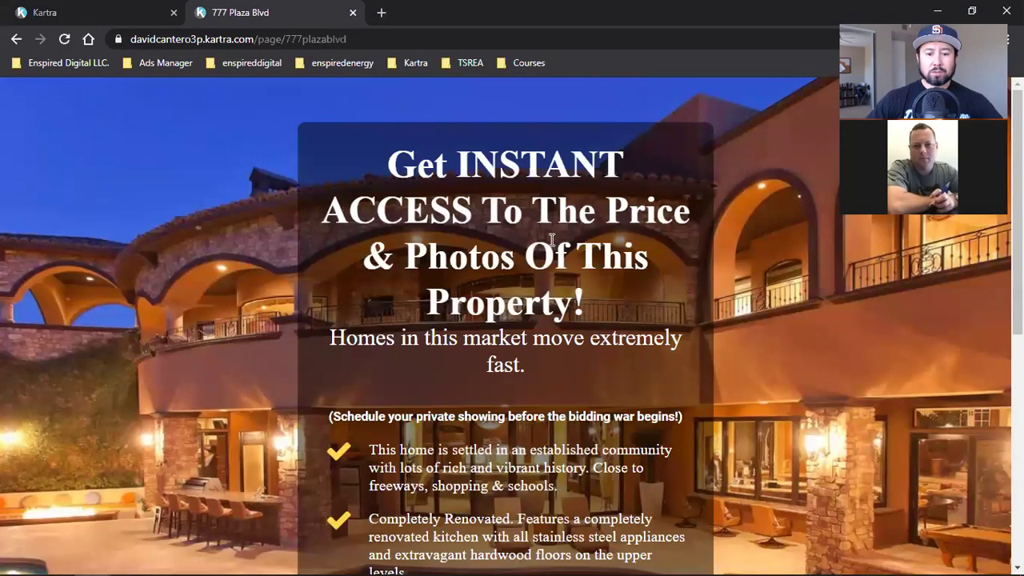
pyautogui.scroll(-2, 552, 244)
pyautogui.scroll(-1, 551, 250)
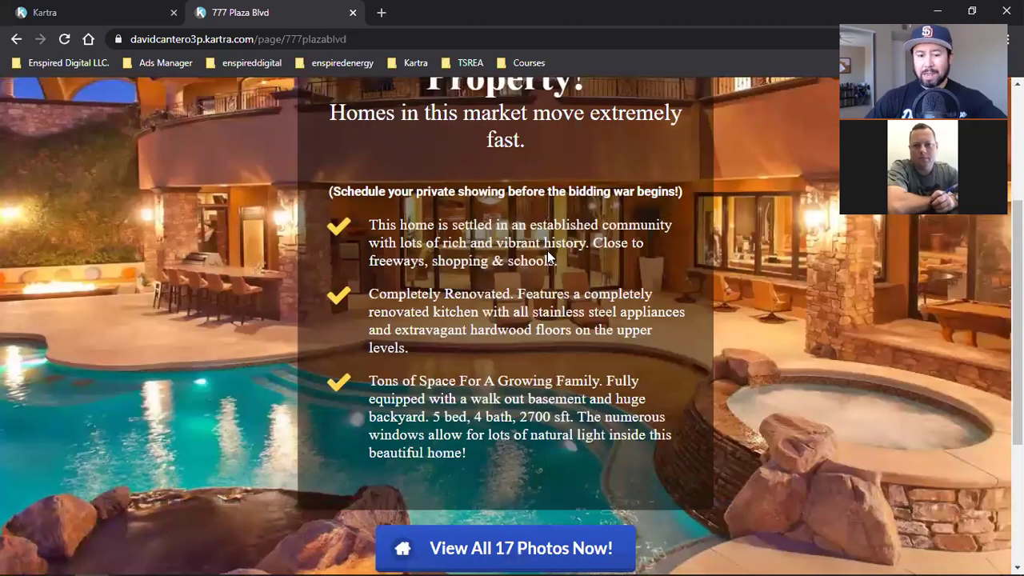
pyautogui.scroll(-2, 547, 250)
pyautogui.scroll(-1, 498, 416)
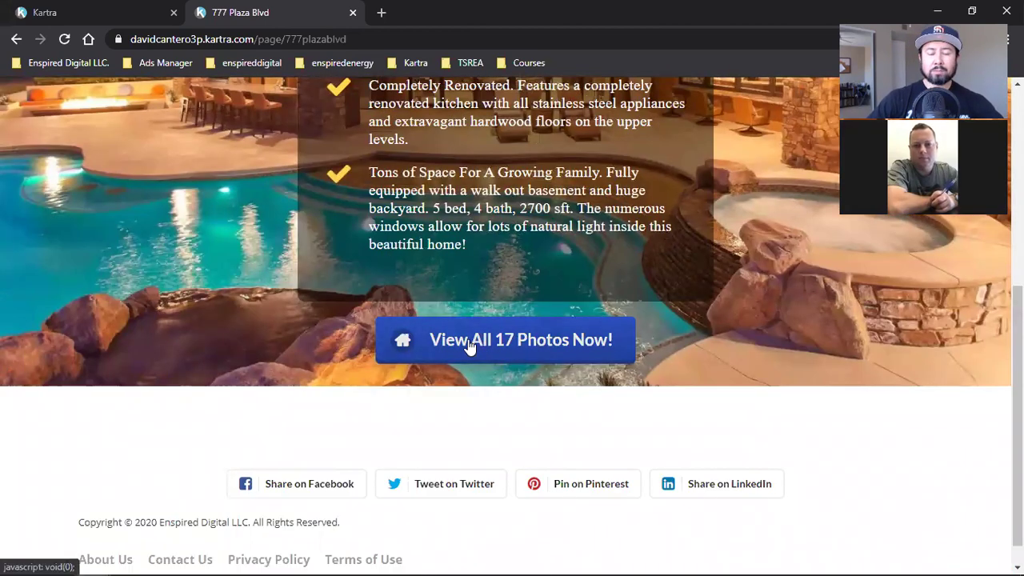
# Try the 'View All 17 Photos Now!' button, then go back to Kartra's lead Lists page.
pyautogui.click(418, 361)
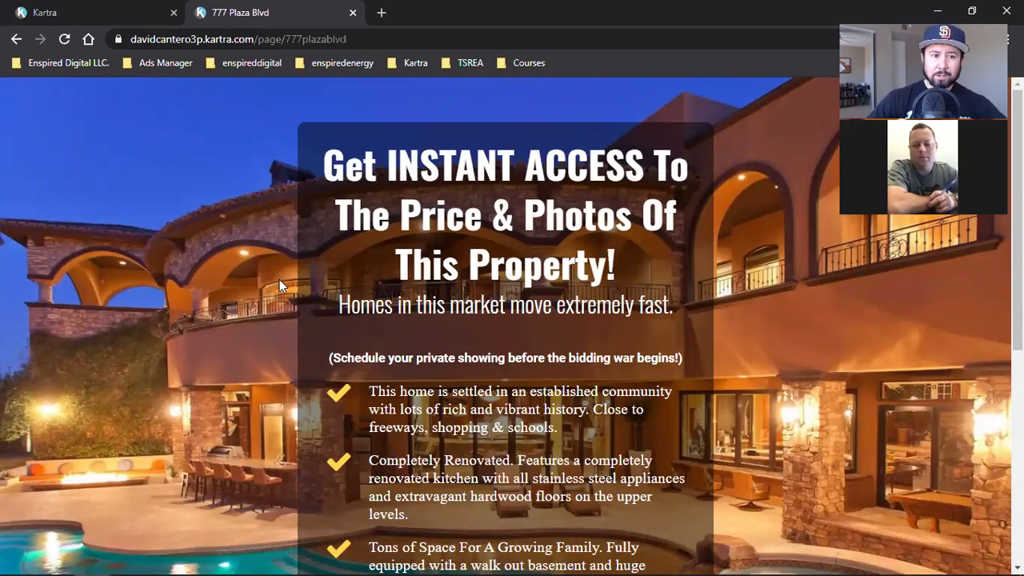
pyautogui.click(108, 10)
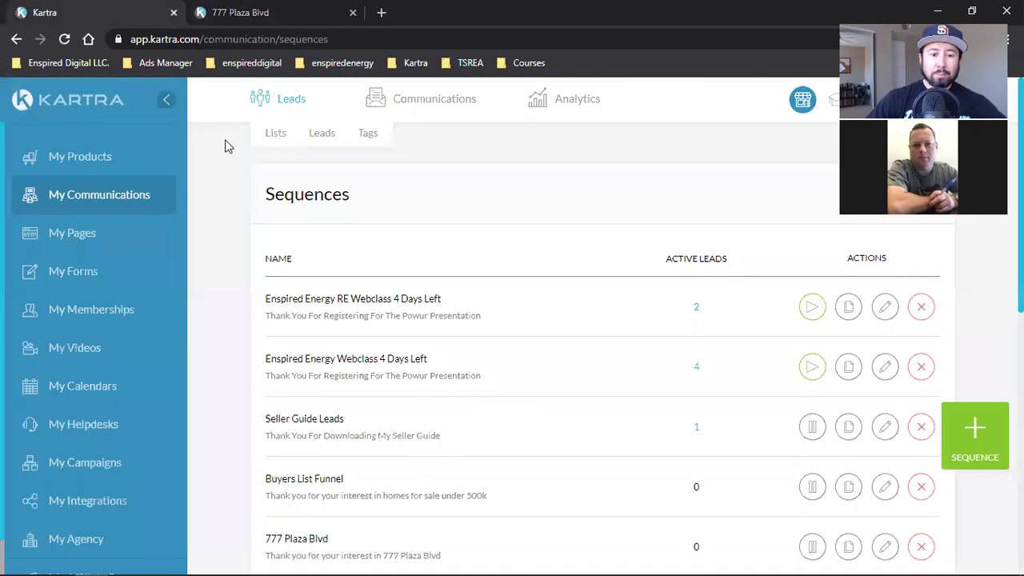
pyautogui.click(276, 136)
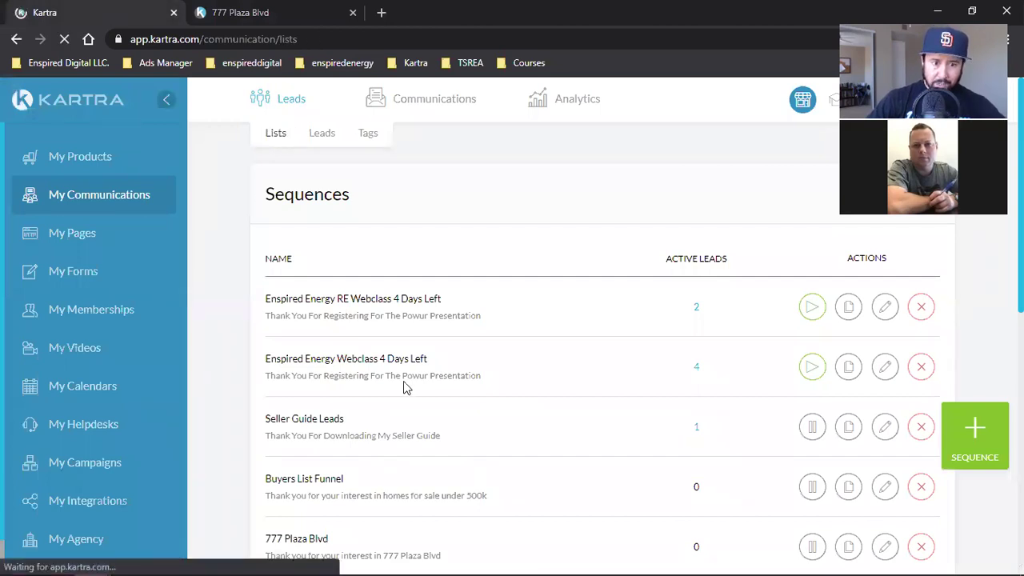
pyautogui.click(423, 138)
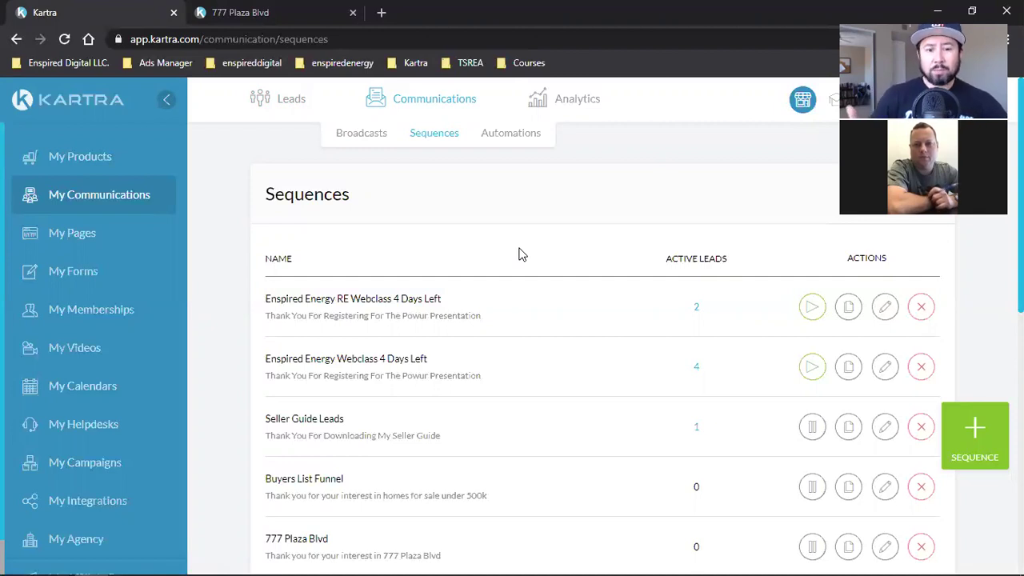
pyautogui.click(328, 10)
pyautogui.click(43, 9)
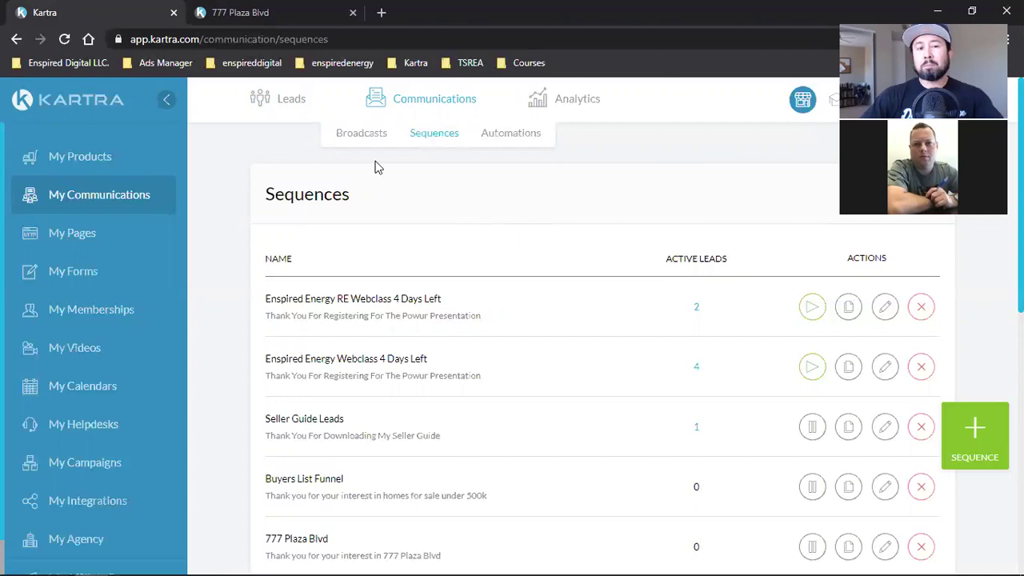
pyautogui.click(270, 11)
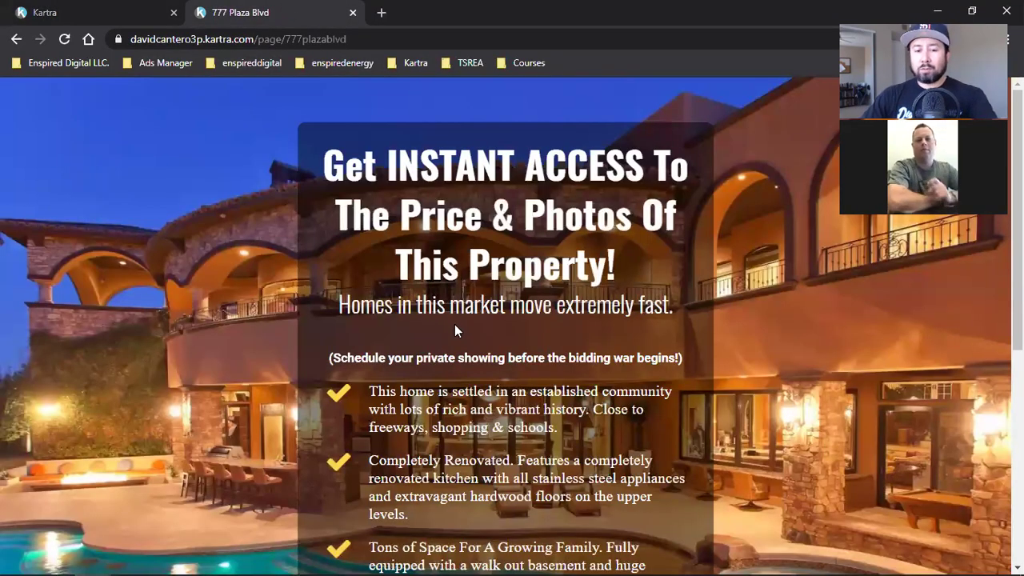
pyautogui.scroll(-5, 454, 324)
pyautogui.click(134, 7)
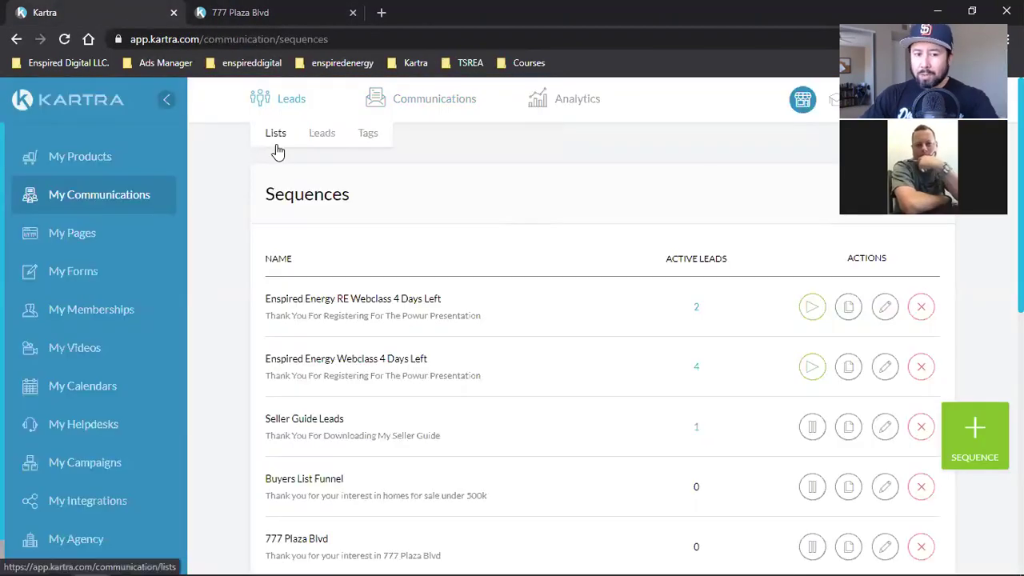
pyautogui.moveTo(399, 98)
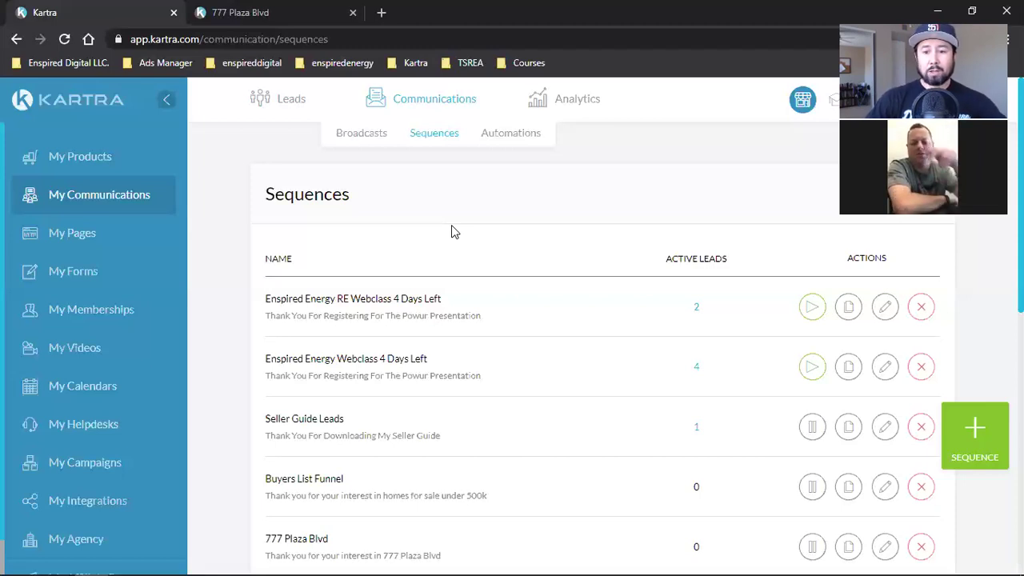
# Reveal the Analytics sub-menu with its leads, lists, broadcasts and sequences options over the Sequences list.
pyautogui.moveTo(568, 98)
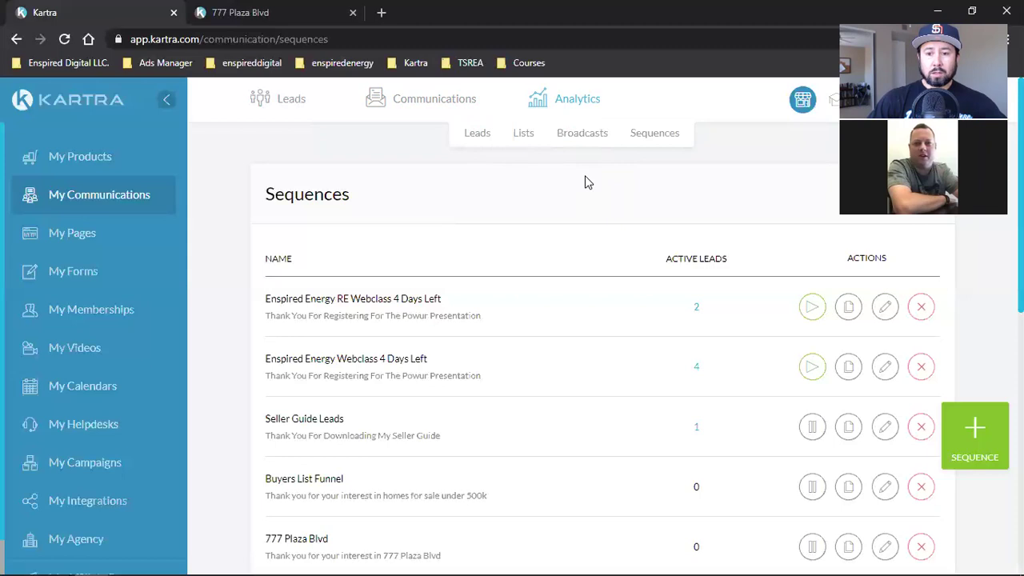
# Open the Broadcasts analytics and preview the 'How Affiliates Are Making $15k' broadcast email.
pyautogui.click(593, 141)
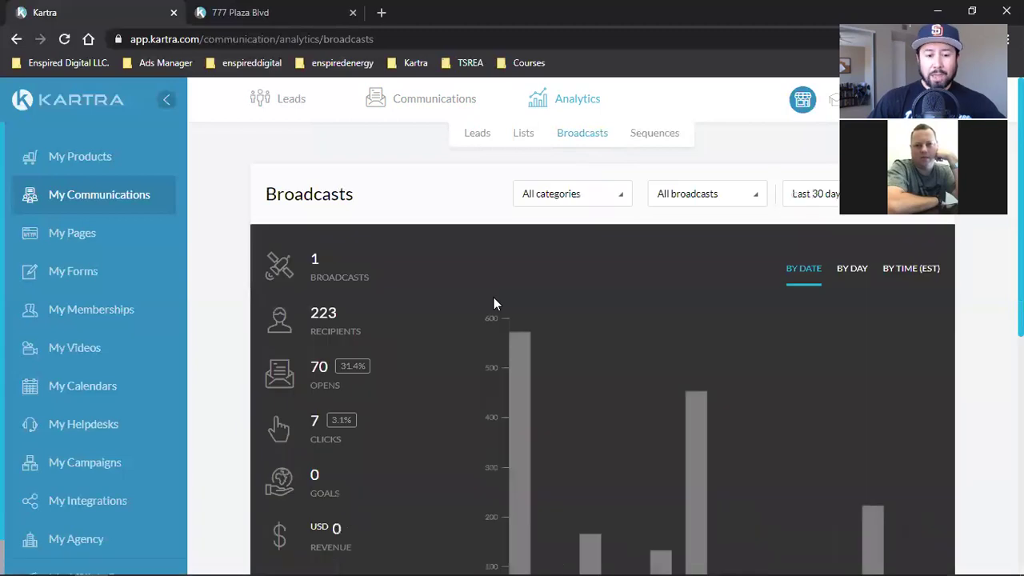
pyautogui.scroll(-5, 492, 304)
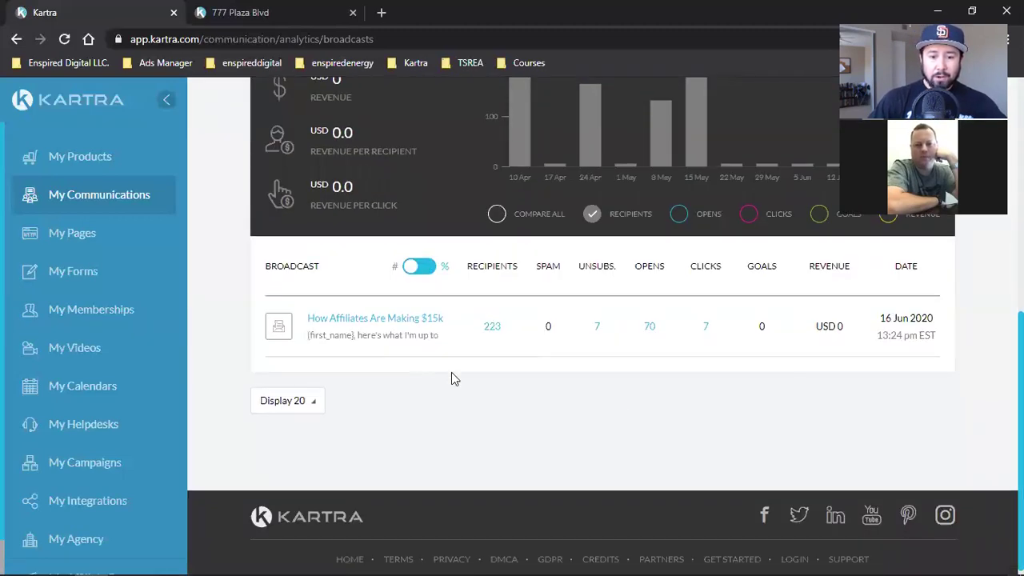
pyautogui.click(404, 320)
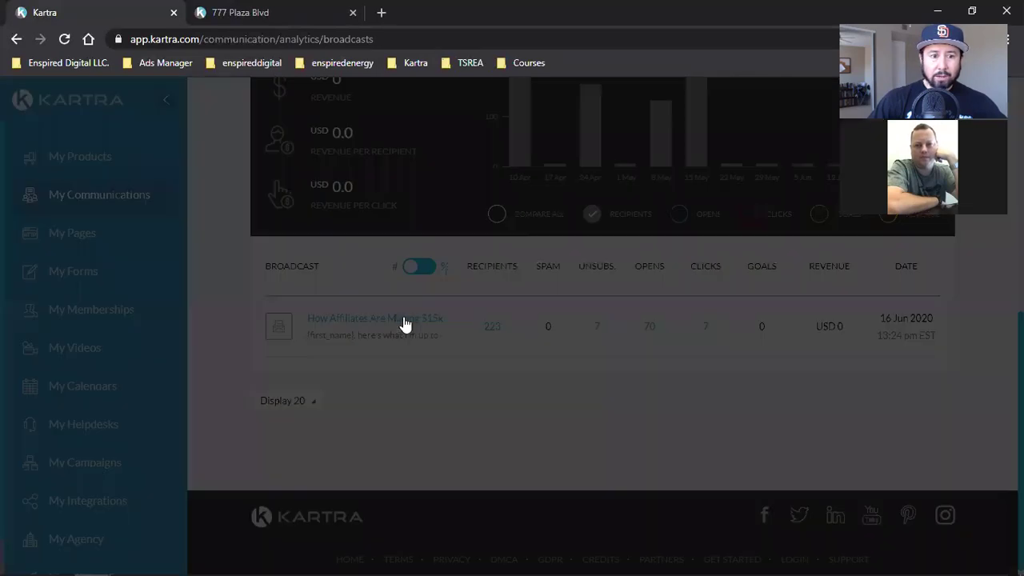
pyautogui.scroll(-3, 632, 373)
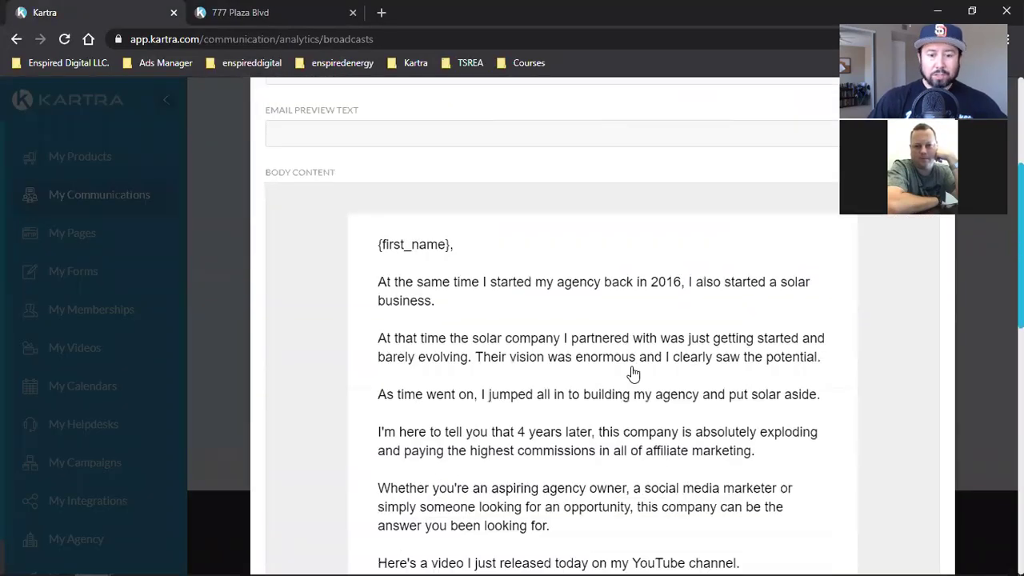
pyautogui.scroll(-1, 631, 373)
pyautogui.scroll(5, 632, 373)
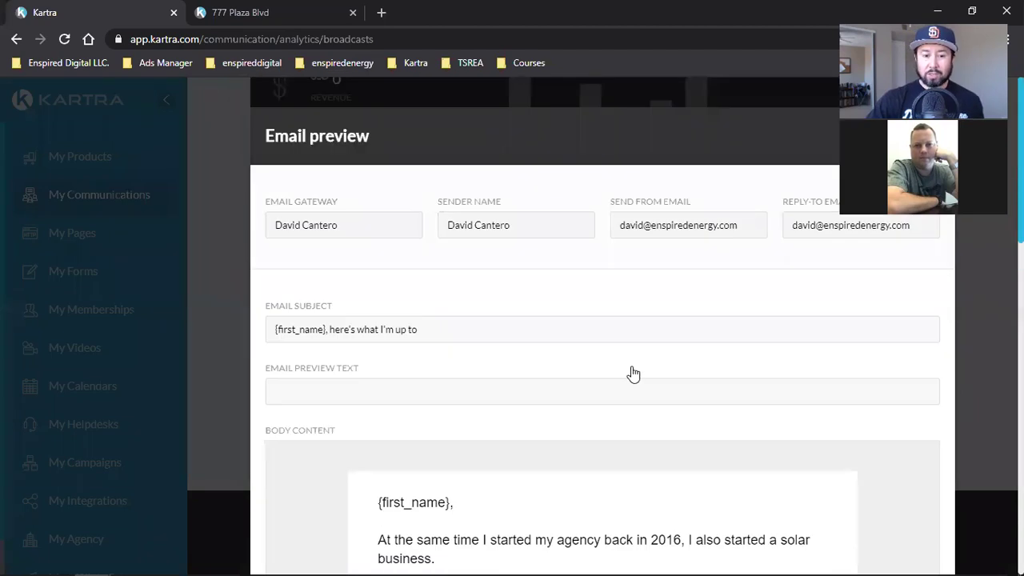
pyautogui.scroll(-2, 631, 373)
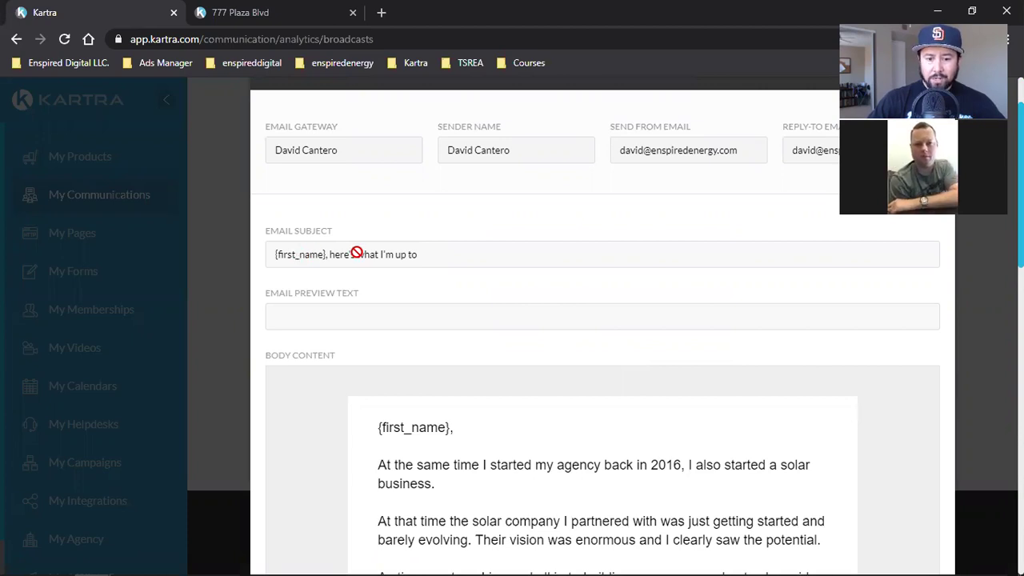
pyautogui.scroll(-4, 538, 344)
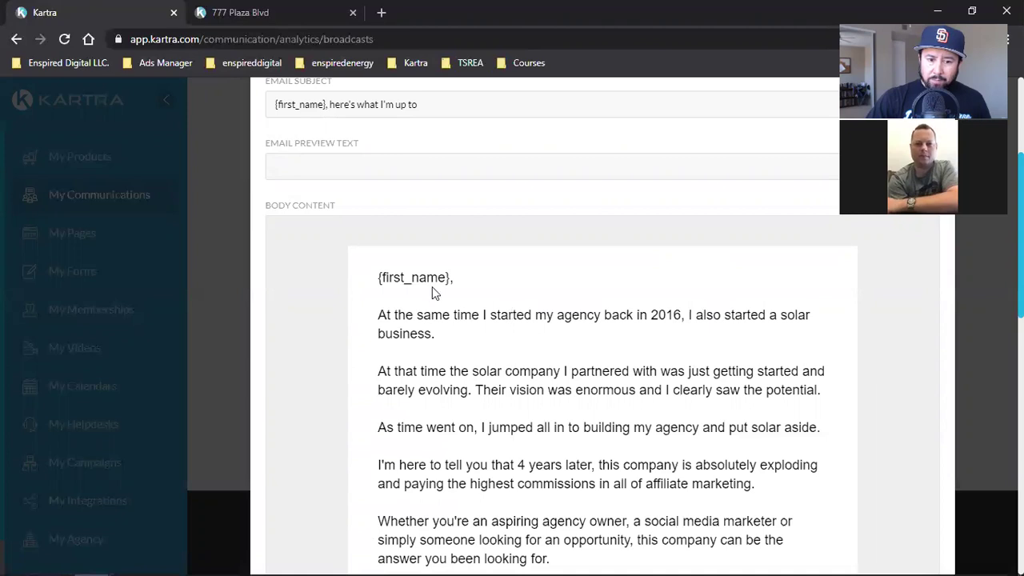
pyautogui.scroll(-1, 416, 253)
pyautogui.scroll(-1, 526, 329)
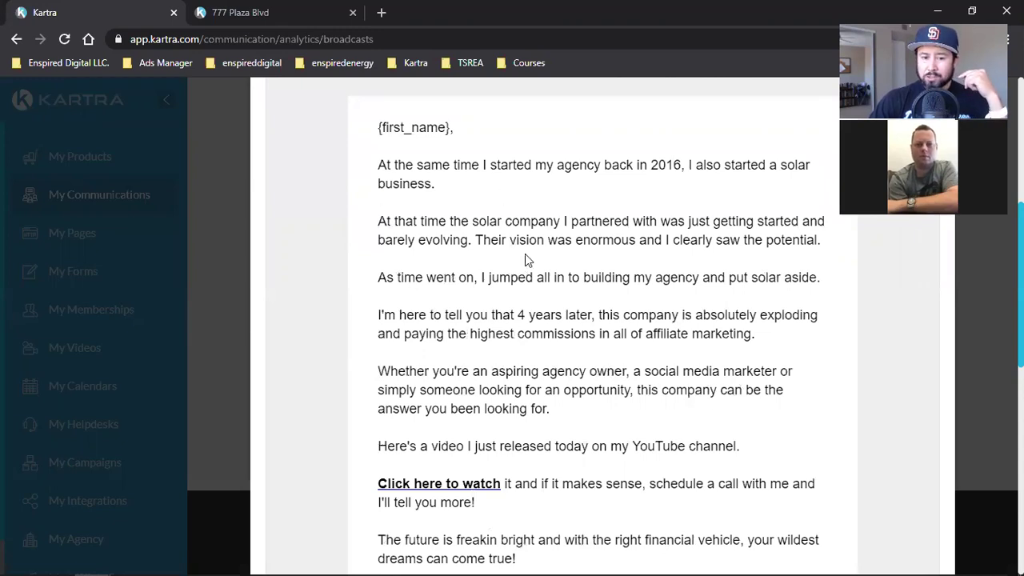
pyautogui.scroll(-1, 528, 248)
pyautogui.scroll(-1, 572, 256)
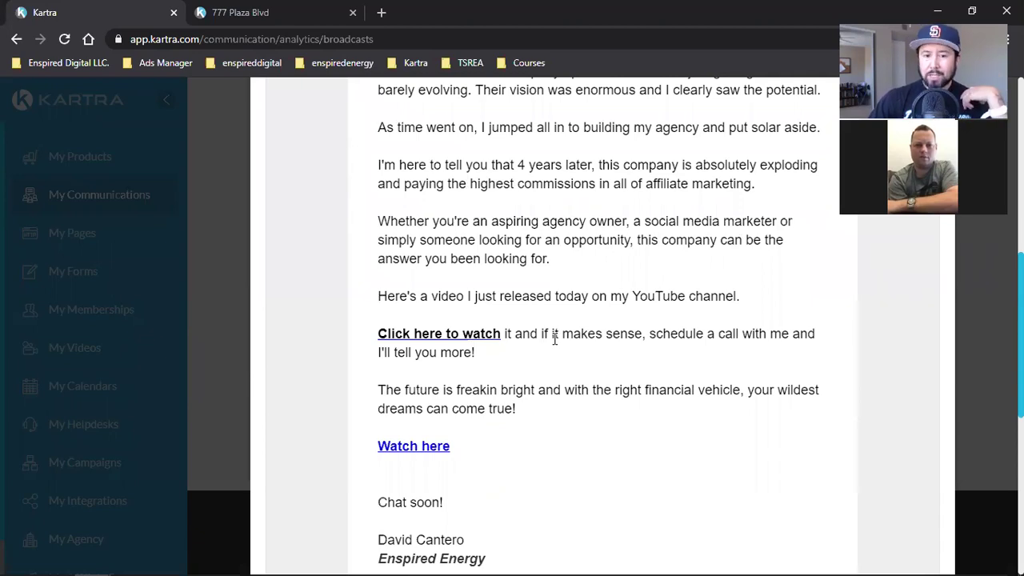
pyautogui.scroll(2, 555, 338)
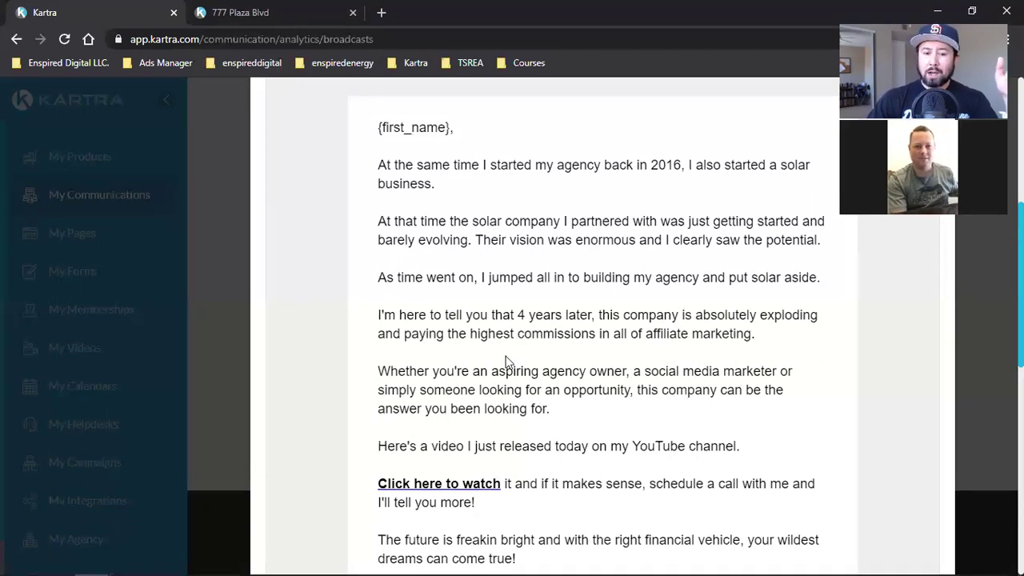
pyautogui.scroll(-2, 507, 360)
# Follow the email's 'Click here to watch' link, then play and pause the embedded YouTube video.
pyautogui.click(449, 340)
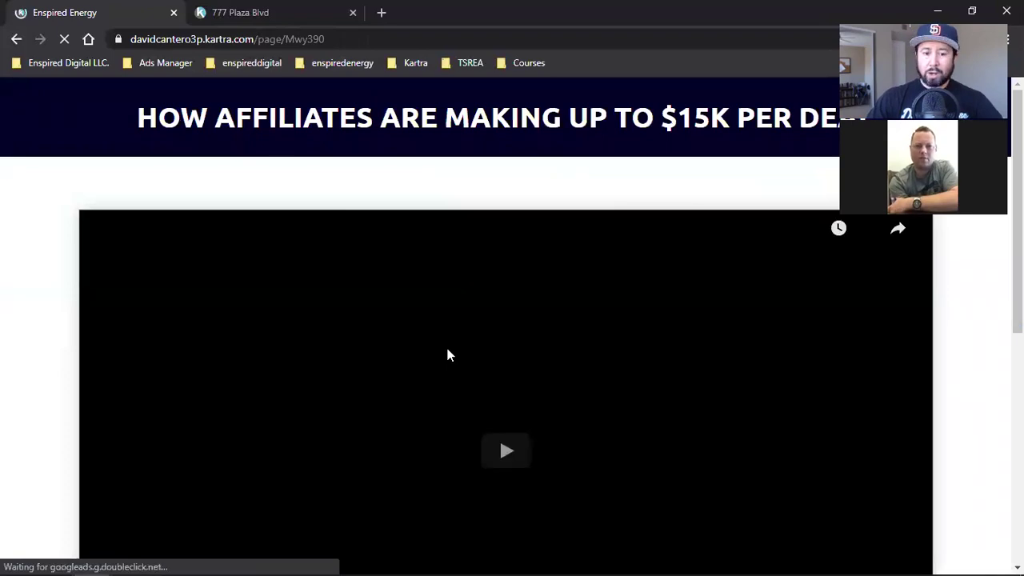
pyautogui.scroll(-1, 447, 350)
pyautogui.click(476, 395)
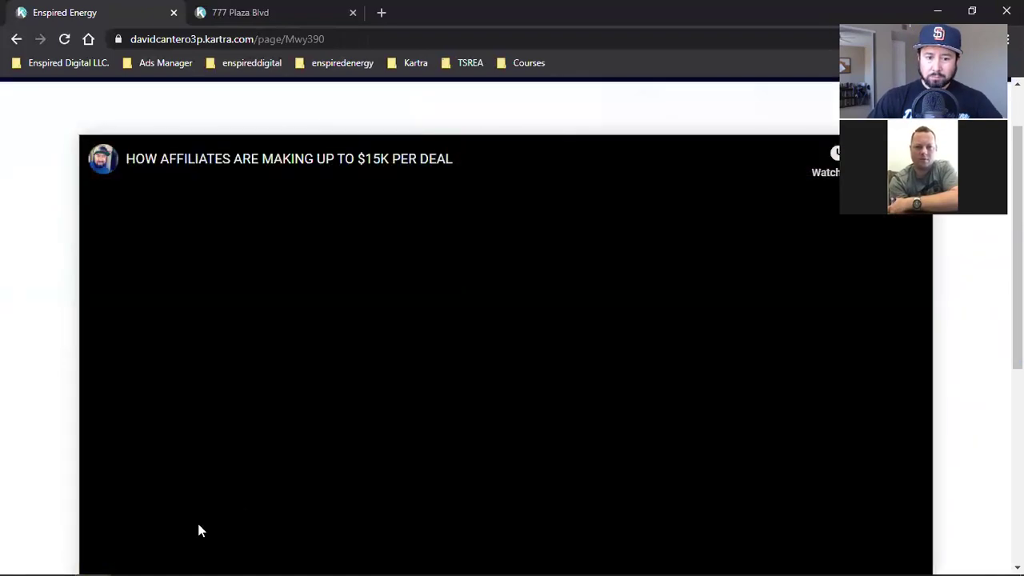
pyautogui.scroll(-1, 159, 473)
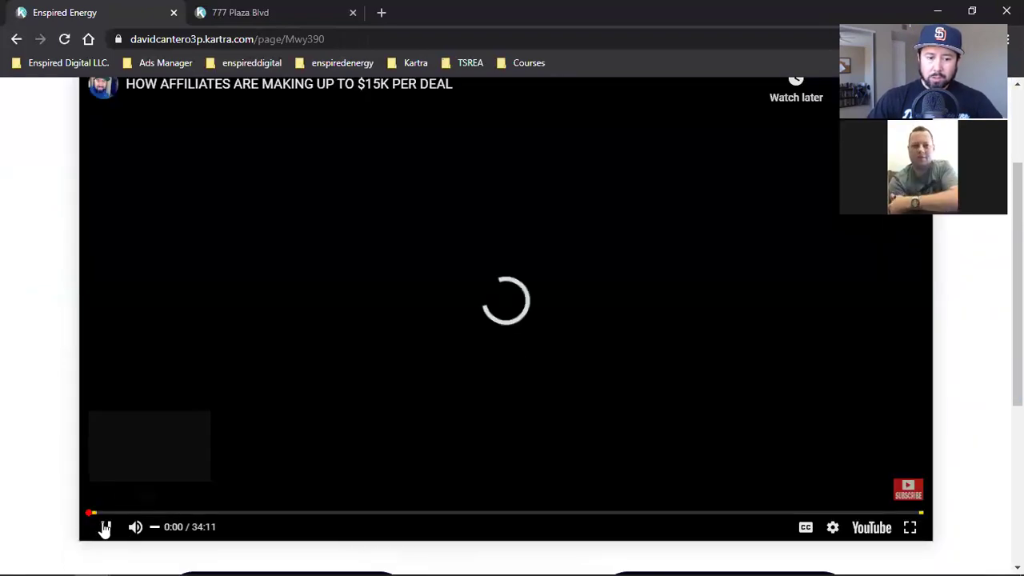
pyautogui.click(105, 526)
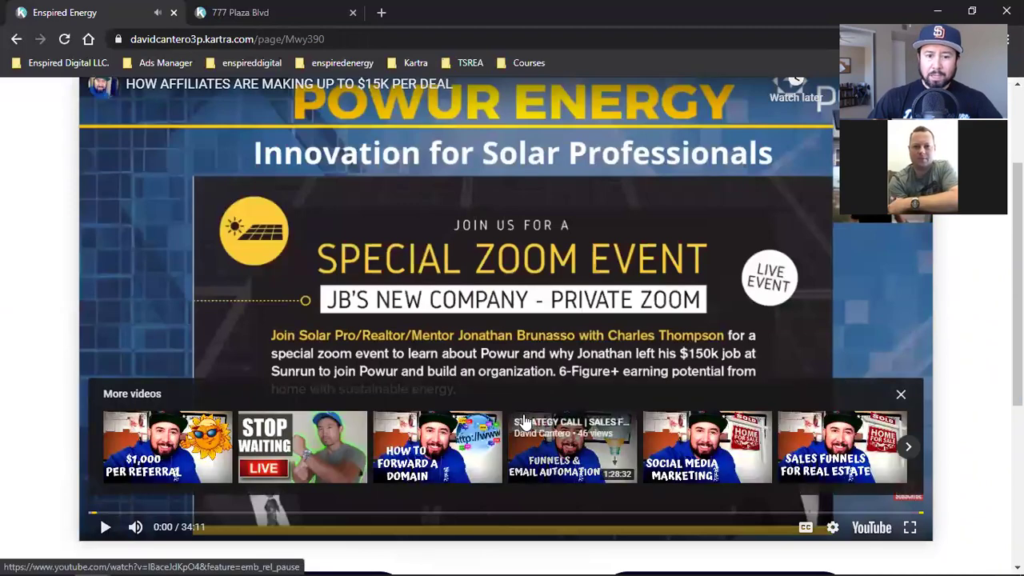
# Scroll through the affiliate landing page to review the Join The Team Now and Schedule A Call Now sections.
pyautogui.scroll(2, 512, 400)
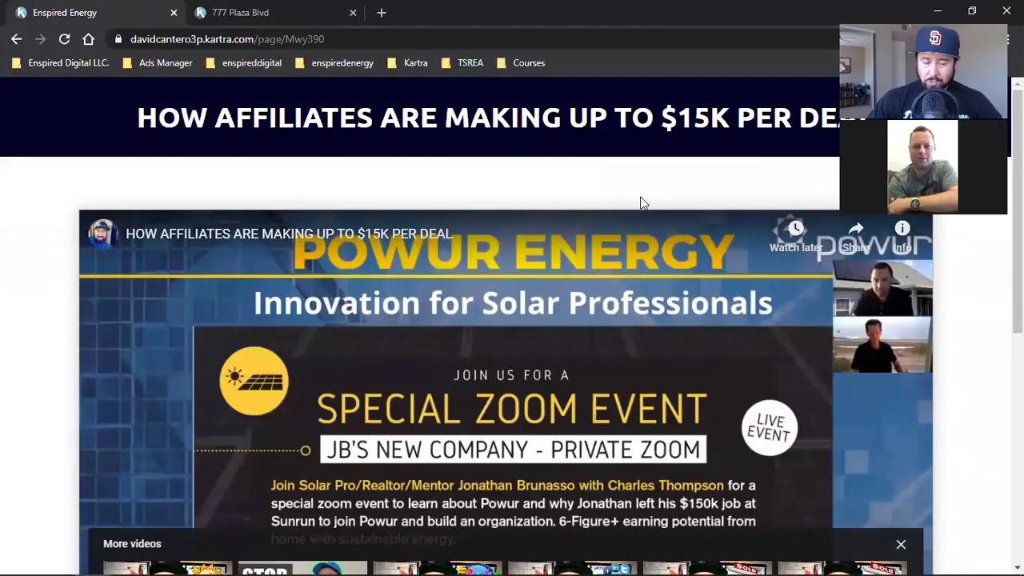
pyautogui.scroll(-5, 641, 200)
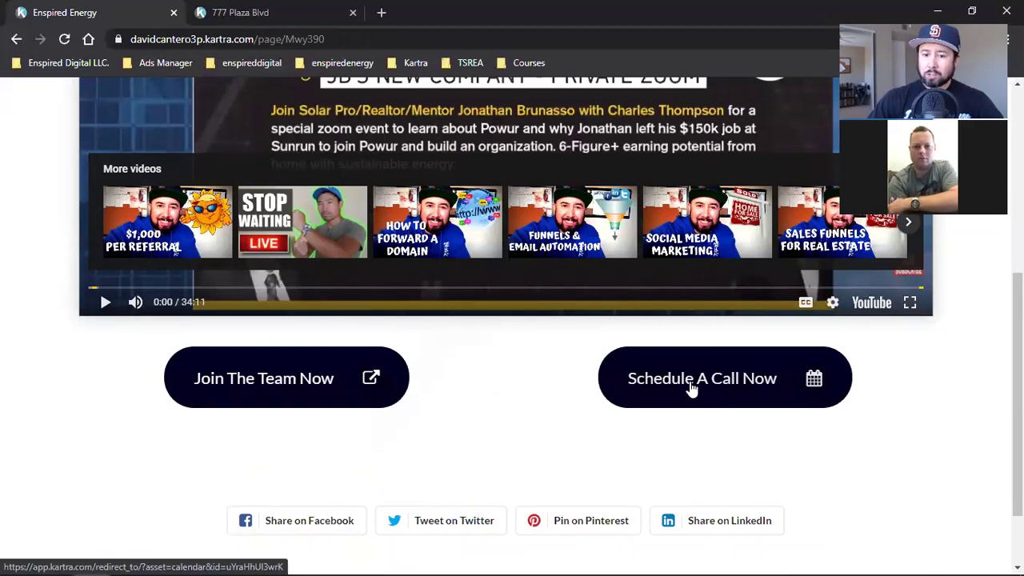
pyautogui.scroll(5, 692, 387)
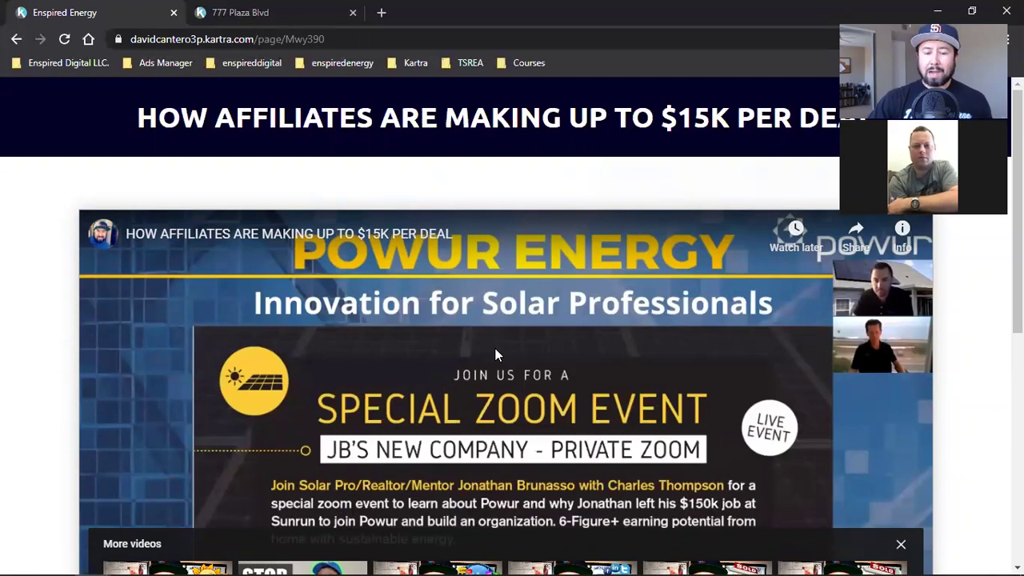
pyautogui.scroll(-1, 496, 354)
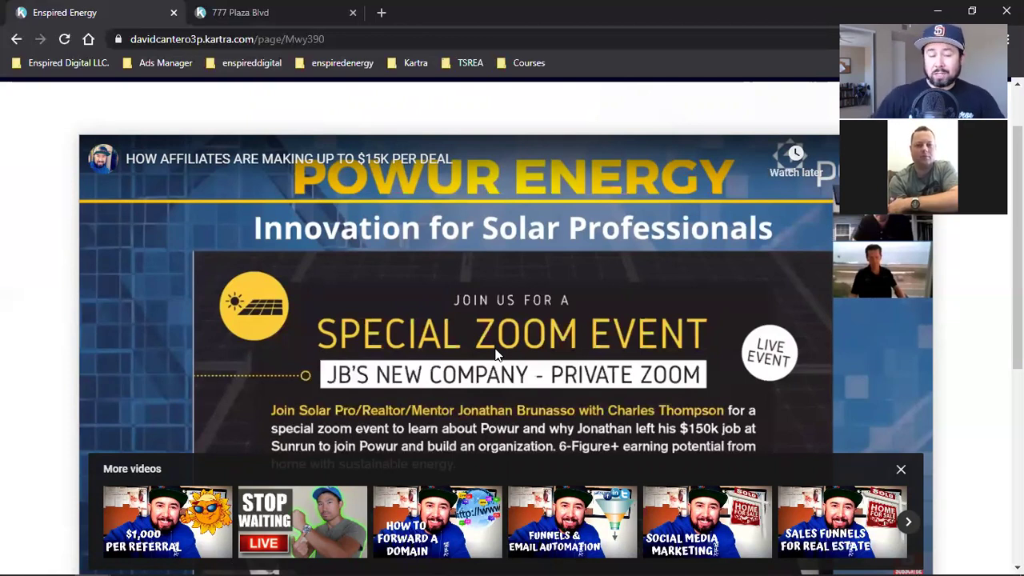
pyautogui.scroll(1, 496, 354)
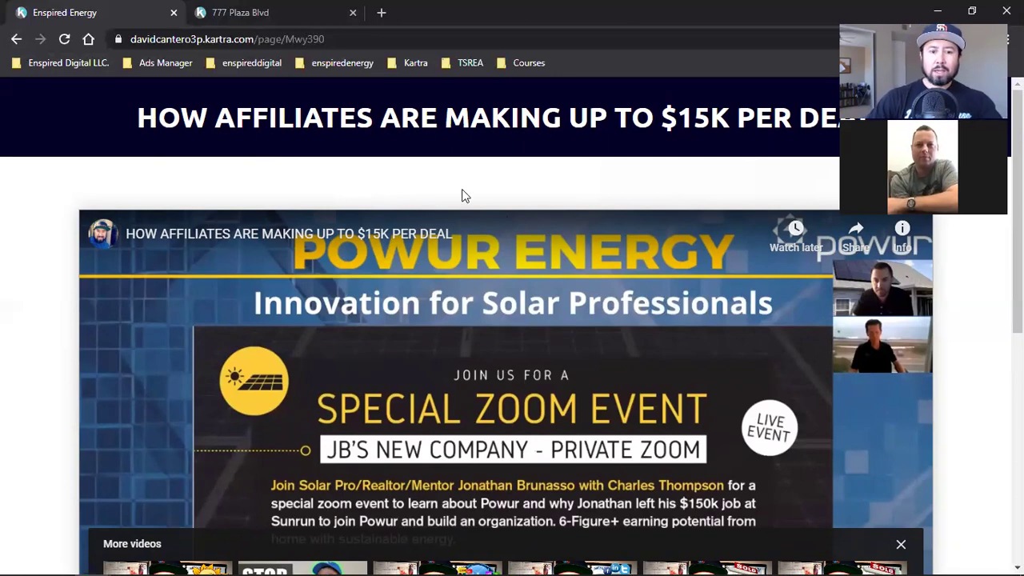
pyautogui.moveTo(360, 126); pyautogui.dragTo(552, 124)
pyautogui.scroll(-2, 548, 128)
pyautogui.scroll(-1, 564, 245)
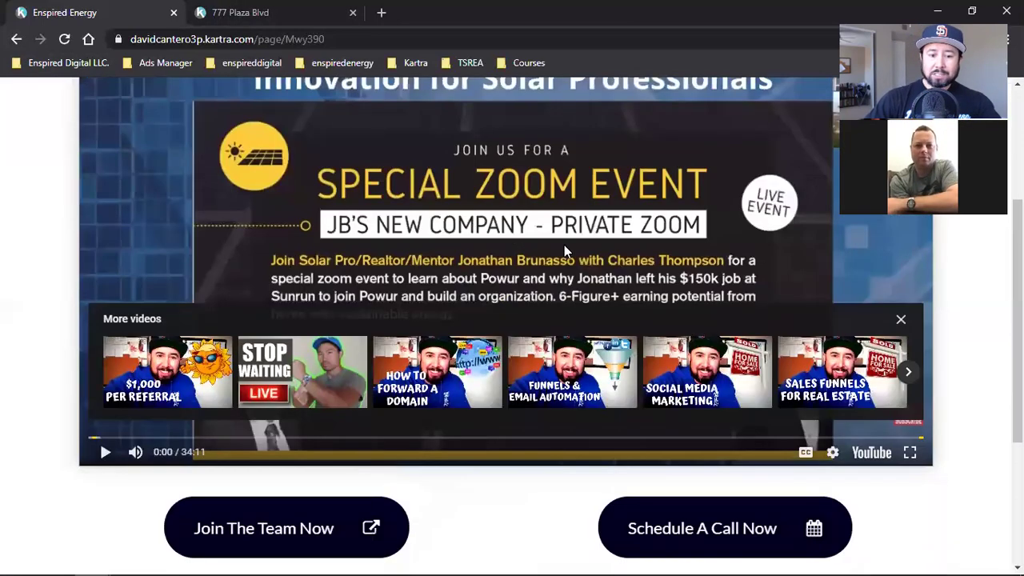
pyautogui.scroll(2, 532, 259)
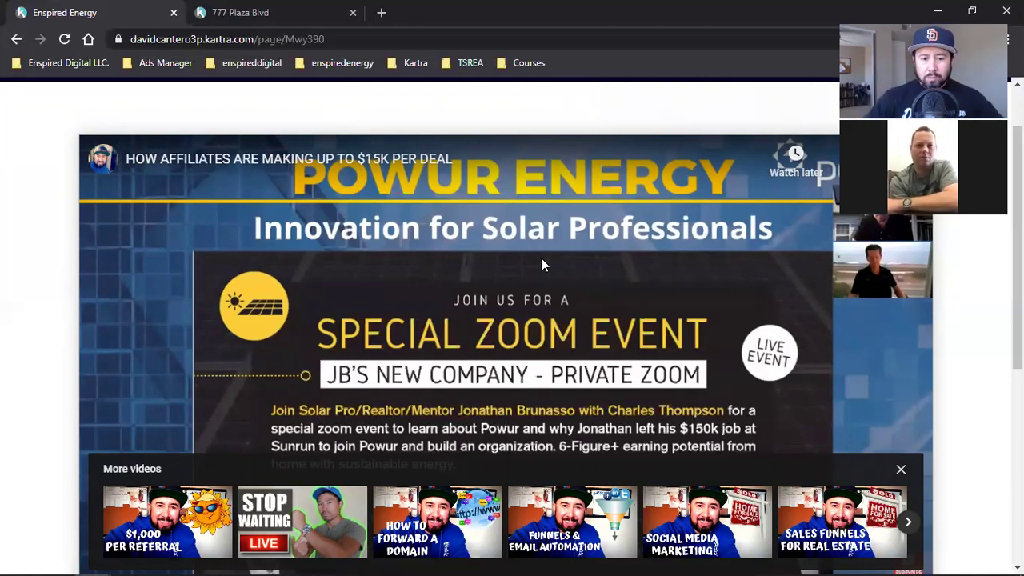
pyautogui.scroll(1, 542, 259)
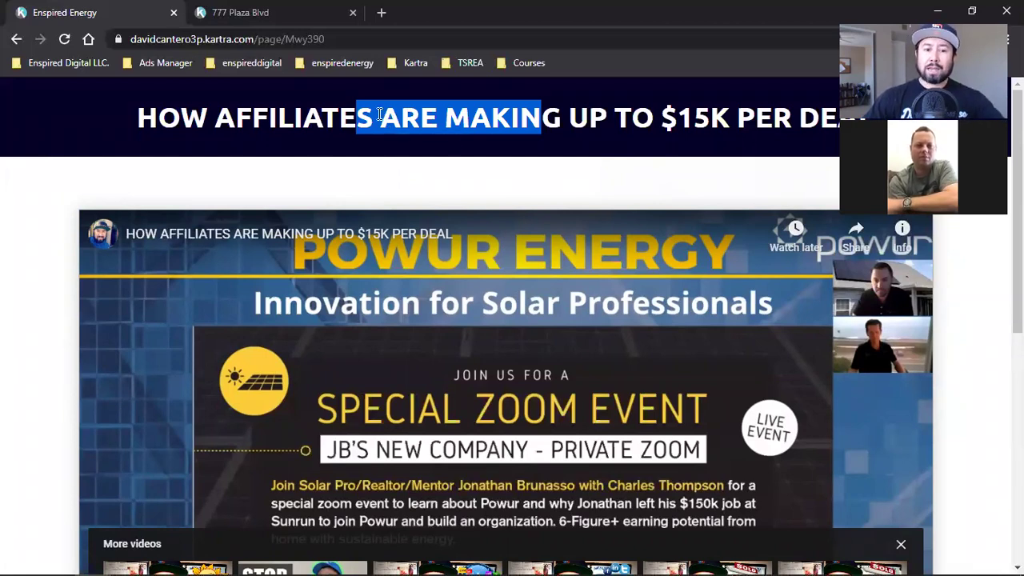
# Highlight the 'How Affiliates Are Making Up To $15K Per Deal' headline, then scroll down the page.
pyautogui.click(271, 117)
pyautogui.keyDown('shift'); pyautogui.click(536, 118); pyautogui.keyUp('shift')
pyautogui.scroll(-1, 606, 264)
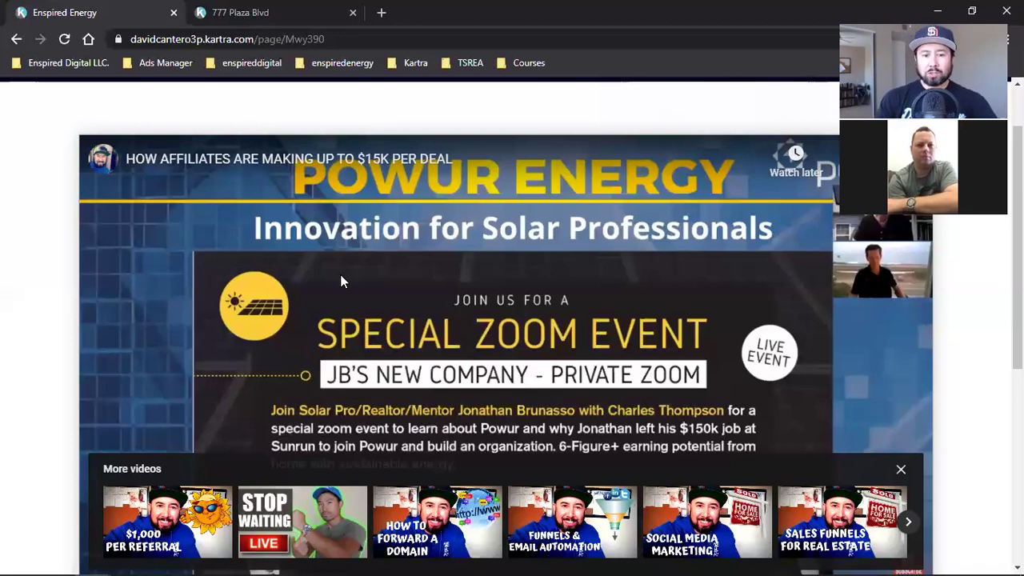
pyautogui.scroll(-4, 357, 304)
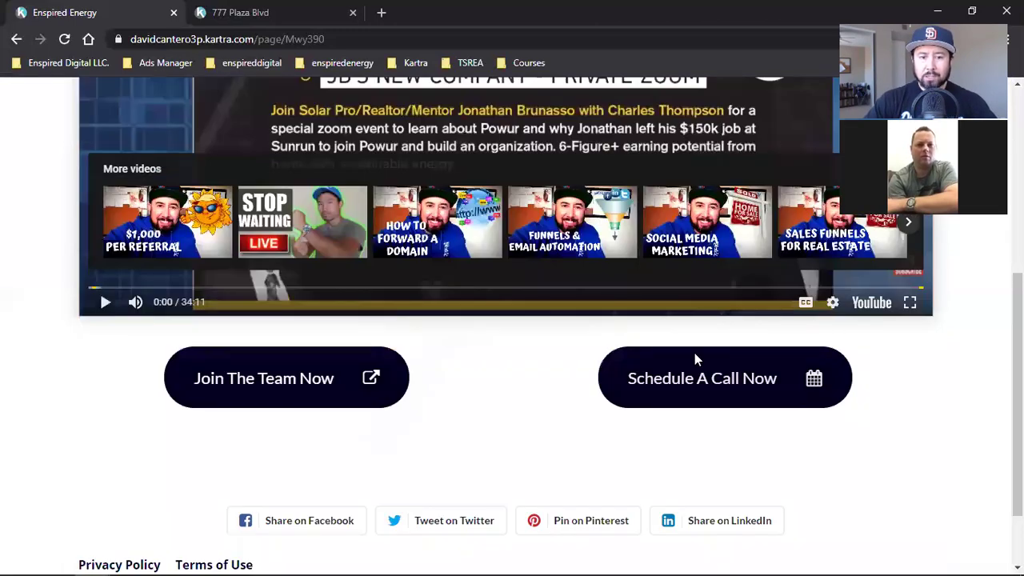
pyautogui.click(694, 354)
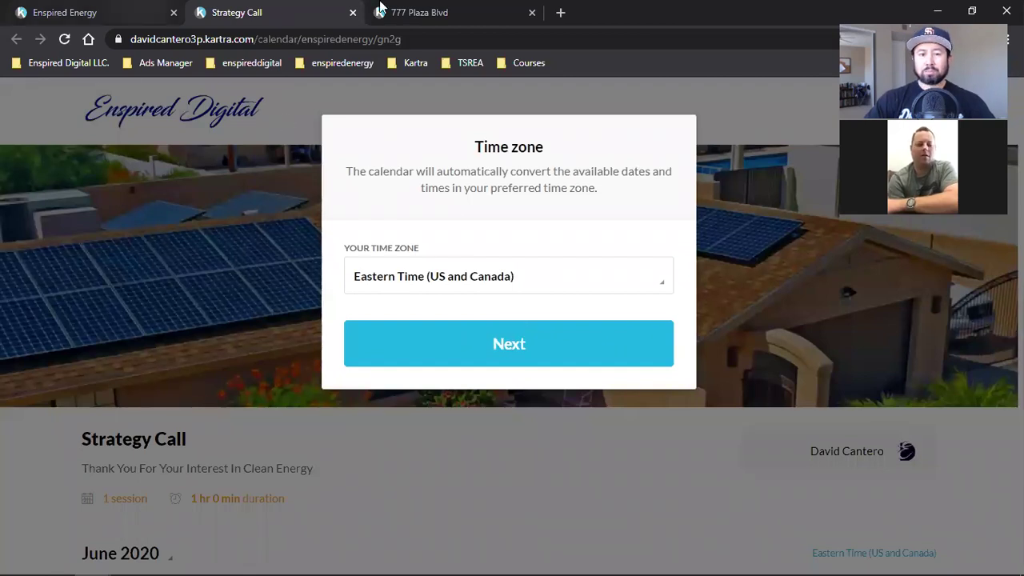
pyautogui.click(380, 8)
pyautogui.click(123, 8)
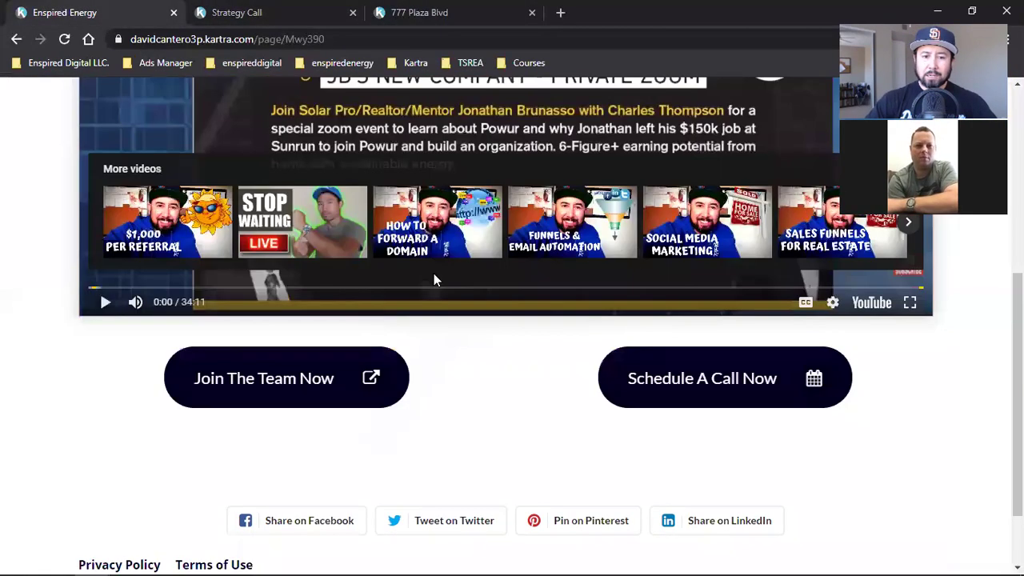
pyautogui.scroll(5, 435, 279)
pyautogui.moveTo(377, 117); pyautogui.dragTo(514, 167)
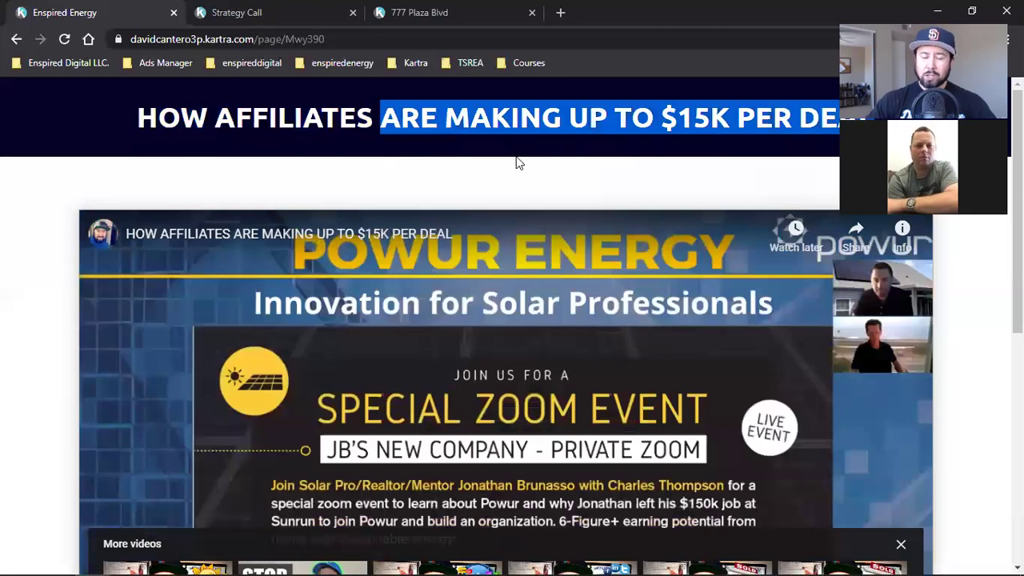
pyautogui.scroll(-5, 516, 160)
pyautogui.scroll(5, 513, 175)
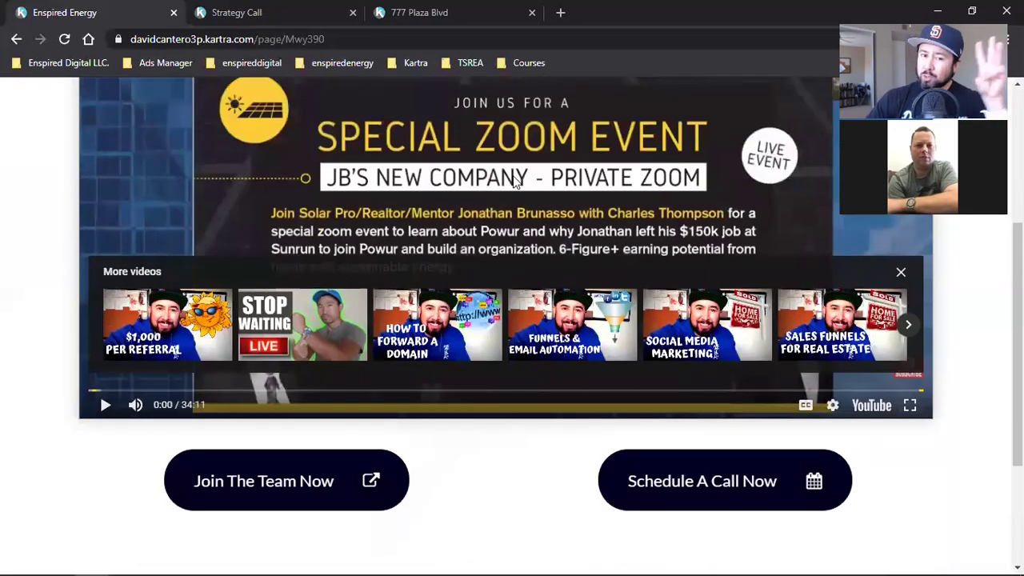
pyautogui.click(483, 159)
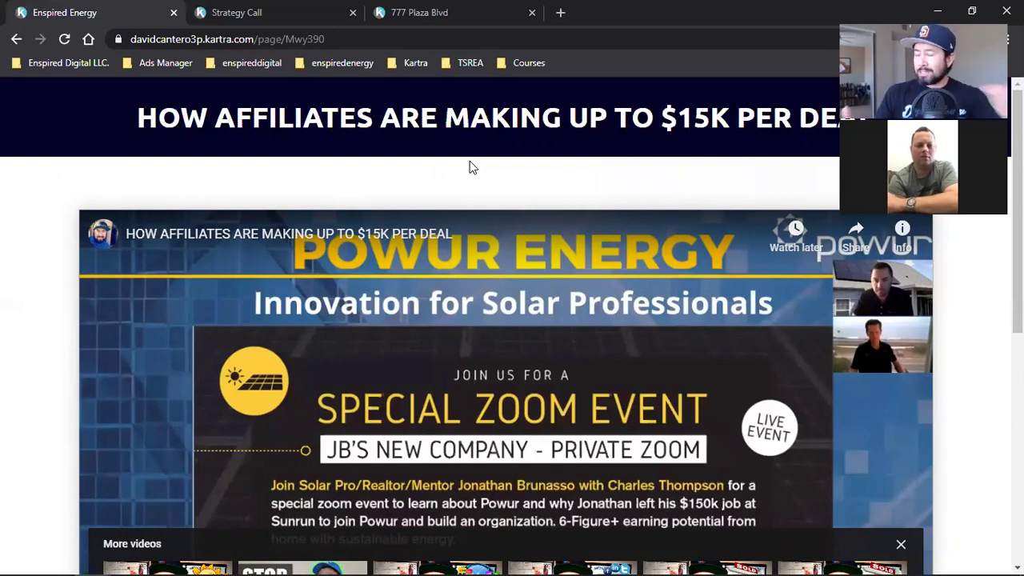
pyautogui.scroll(-2, 469, 165)
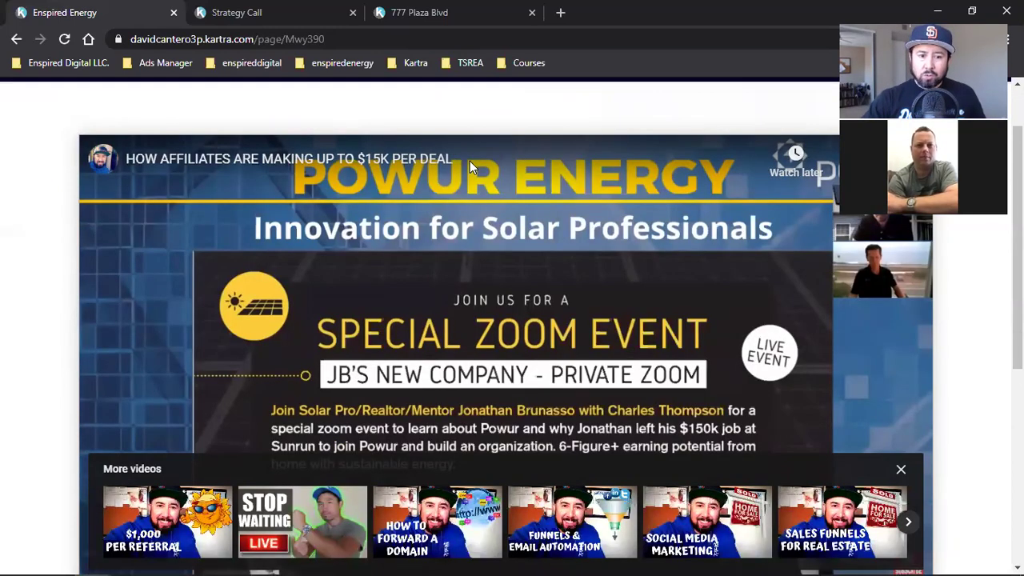
pyautogui.scroll(1, 400, 256)
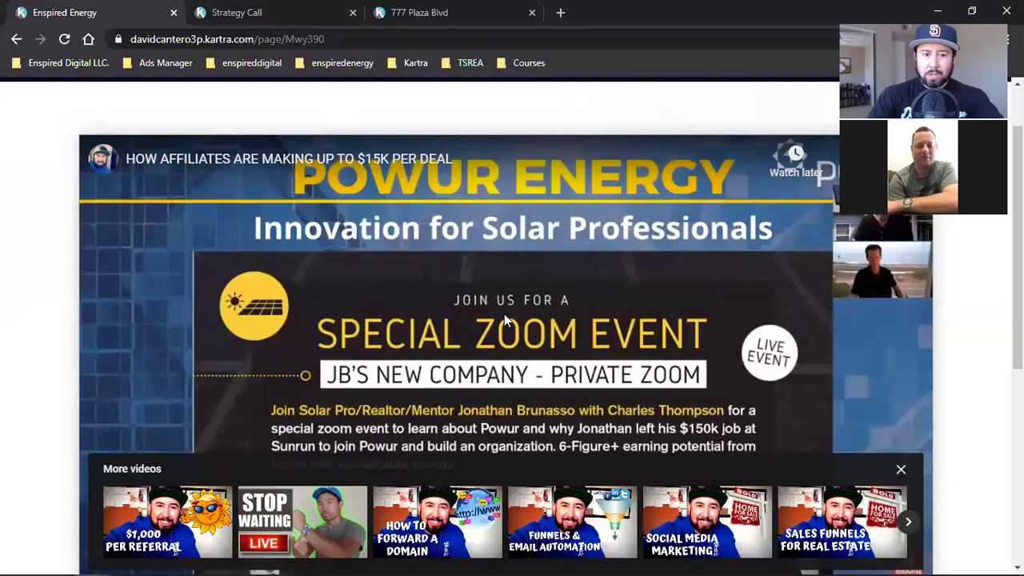
pyautogui.click(312, 159)
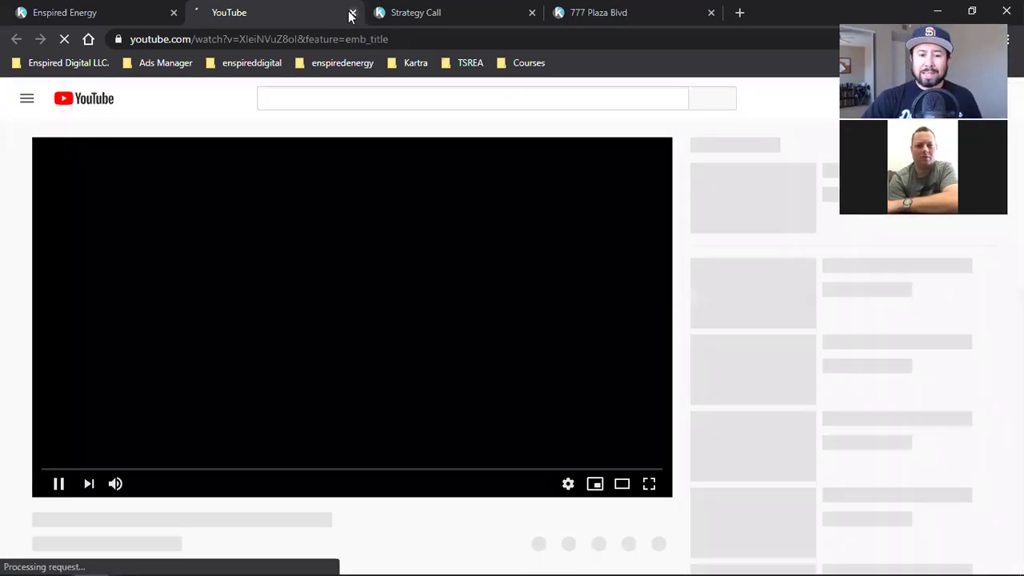
pyautogui.hotkey('ctrl', 'w')
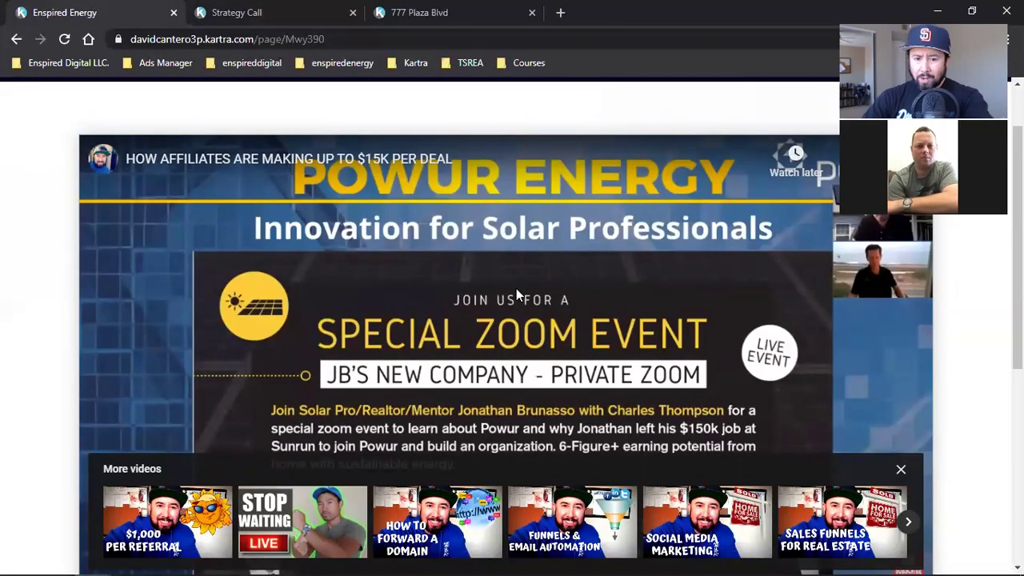
pyautogui.scroll(-4, 516, 293)
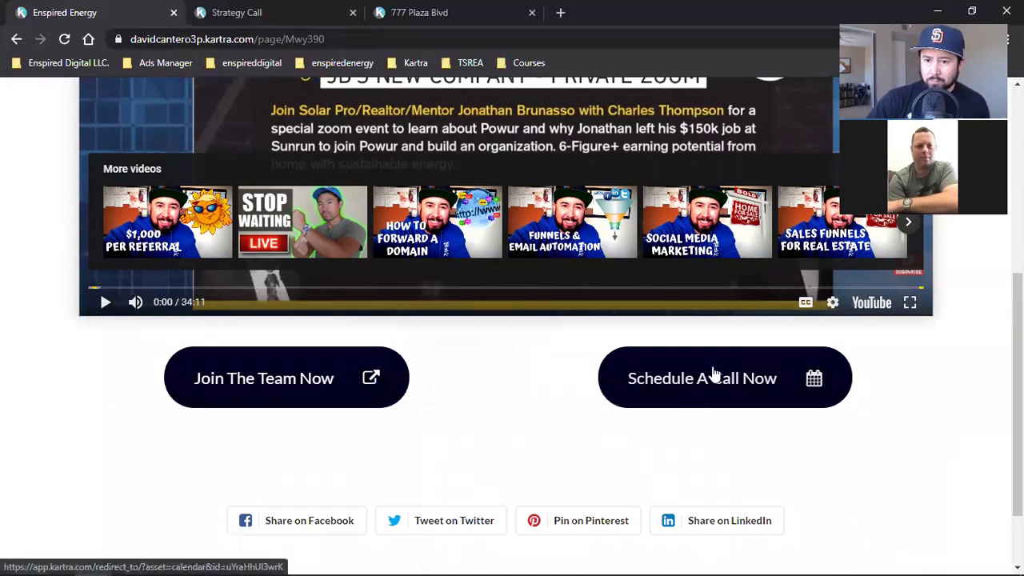
pyautogui.scroll(4, 442, 298)
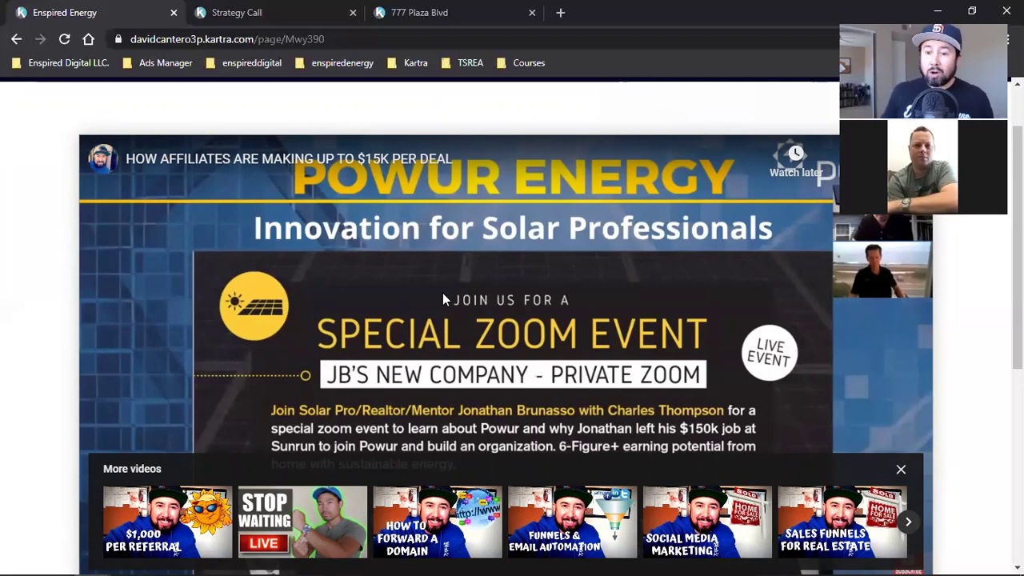
pyautogui.scroll(-4, 443, 294)
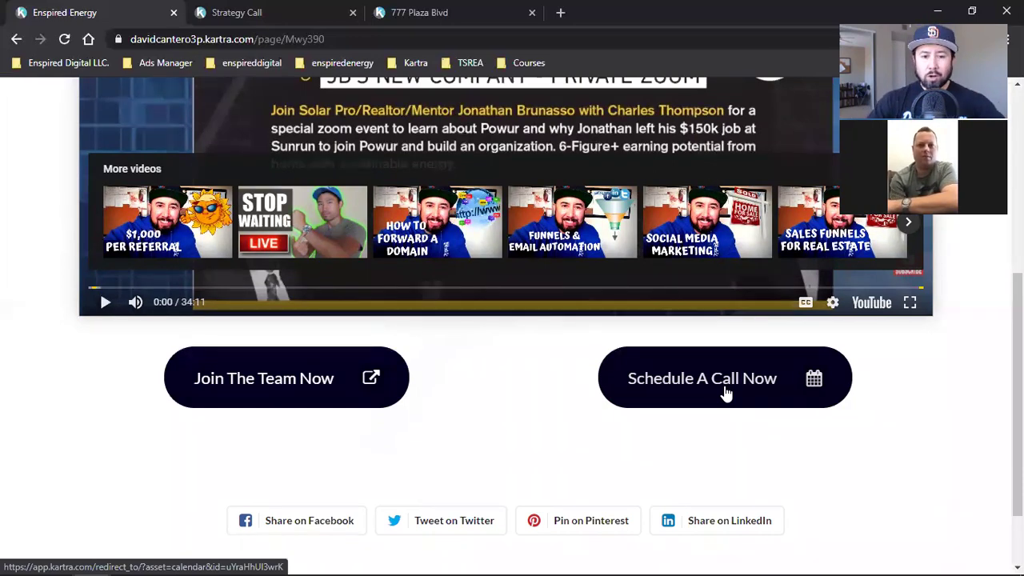
pyautogui.scroll(5, 726, 392)
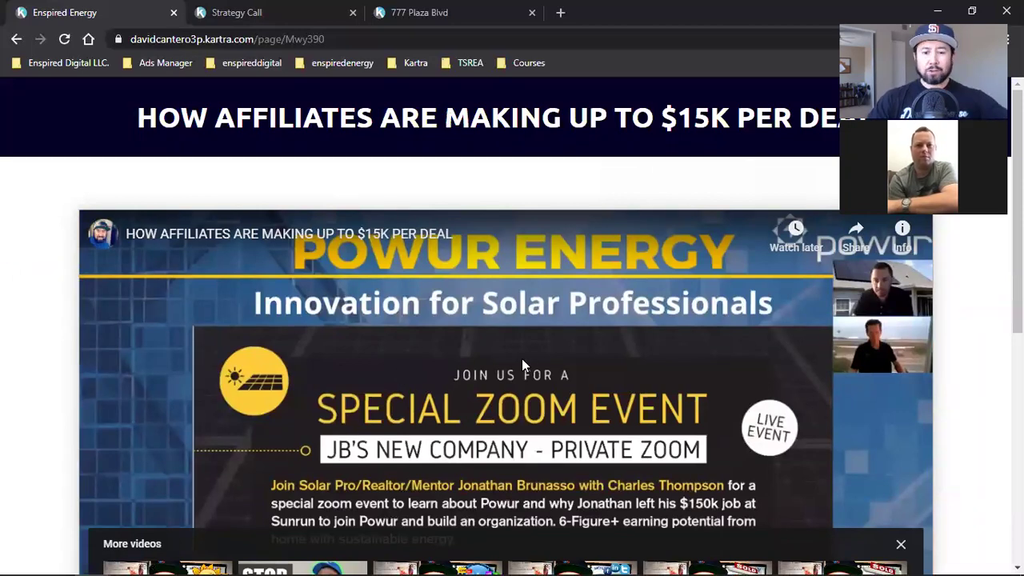
pyautogui.scroll(-2, 522, 362)
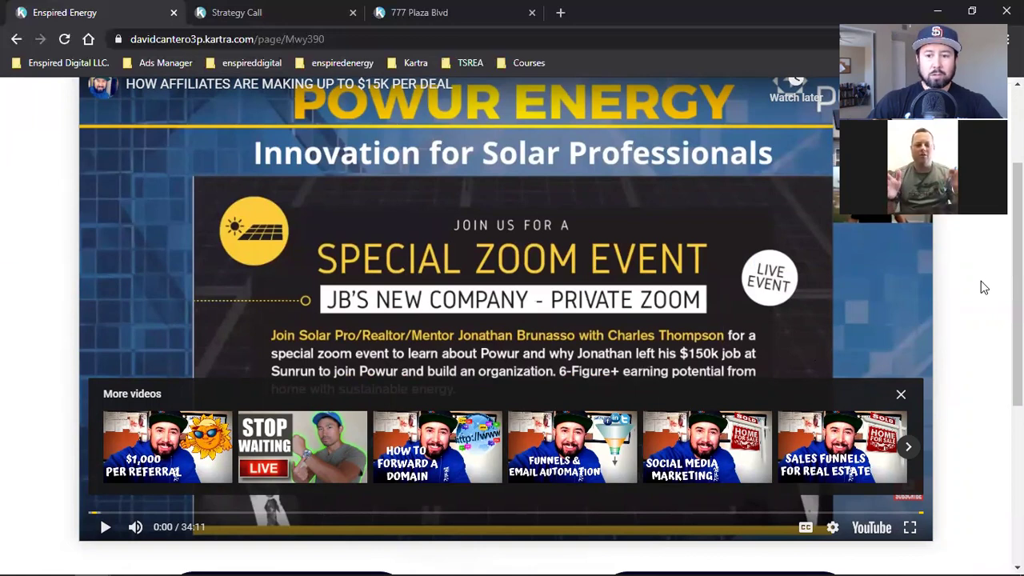
pyautogui.scroll(1, 980, 281)
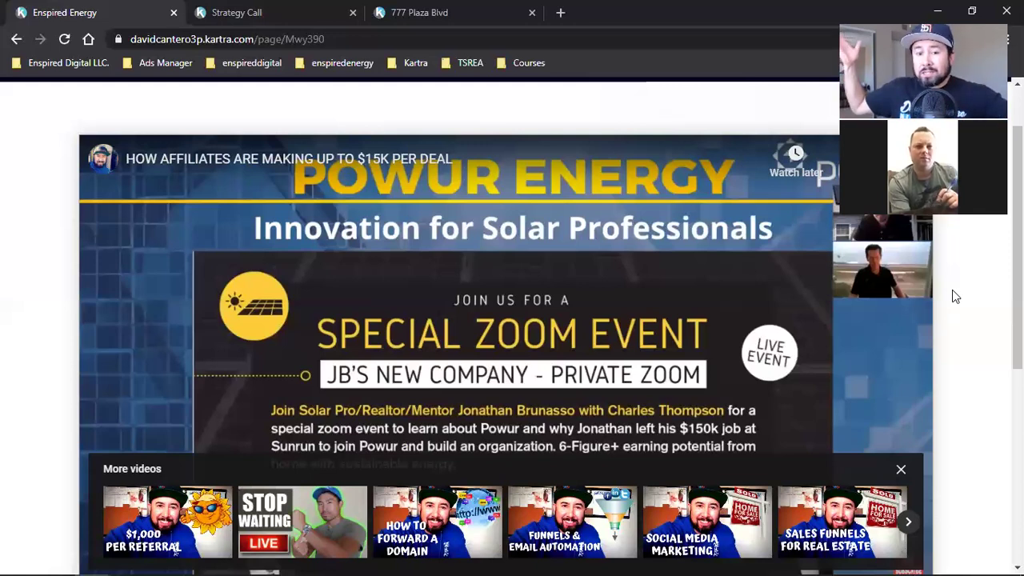
pyautogui.click(475, 13)
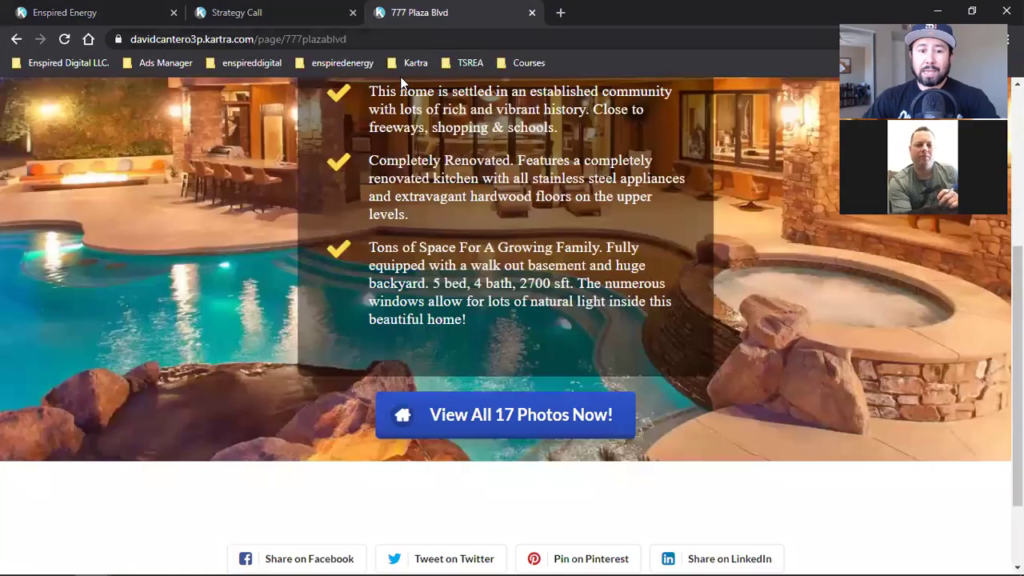
pyautogui.click(469, 63)
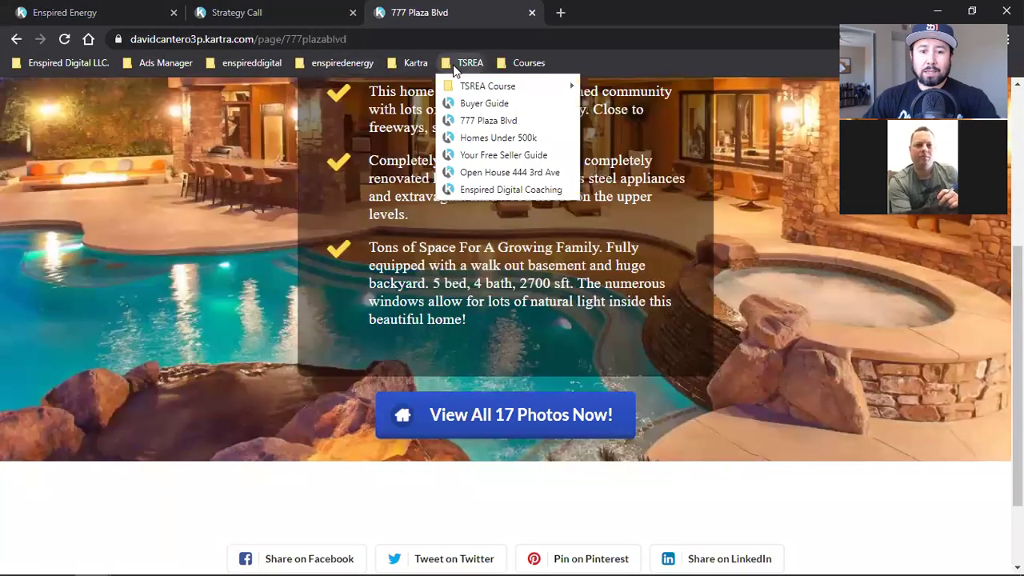
pyautogui.click(504, 155)
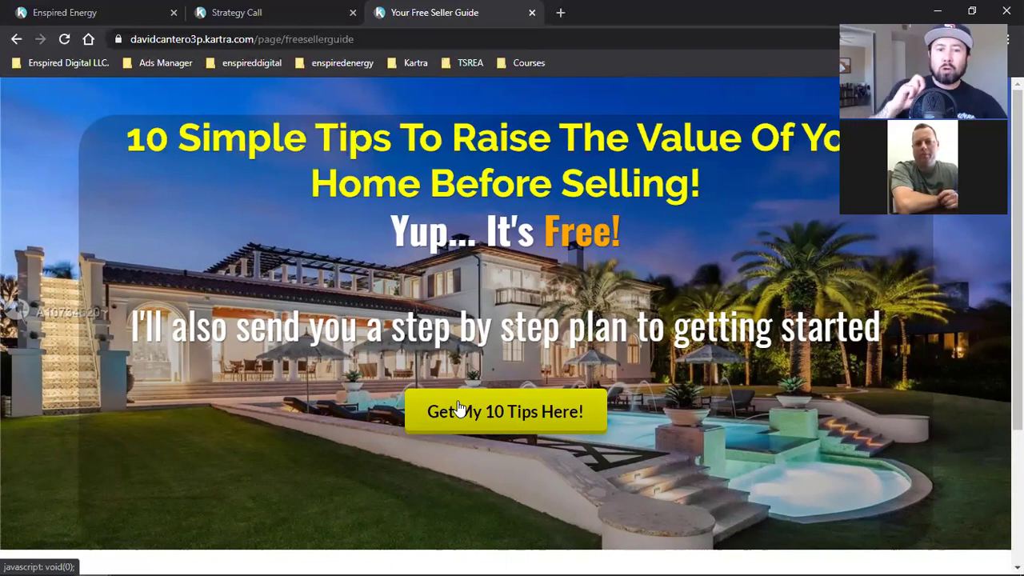
# Check the Strategy Call booking calendar, then return to the affiliate video page.
pyautogui.click(216, 12)
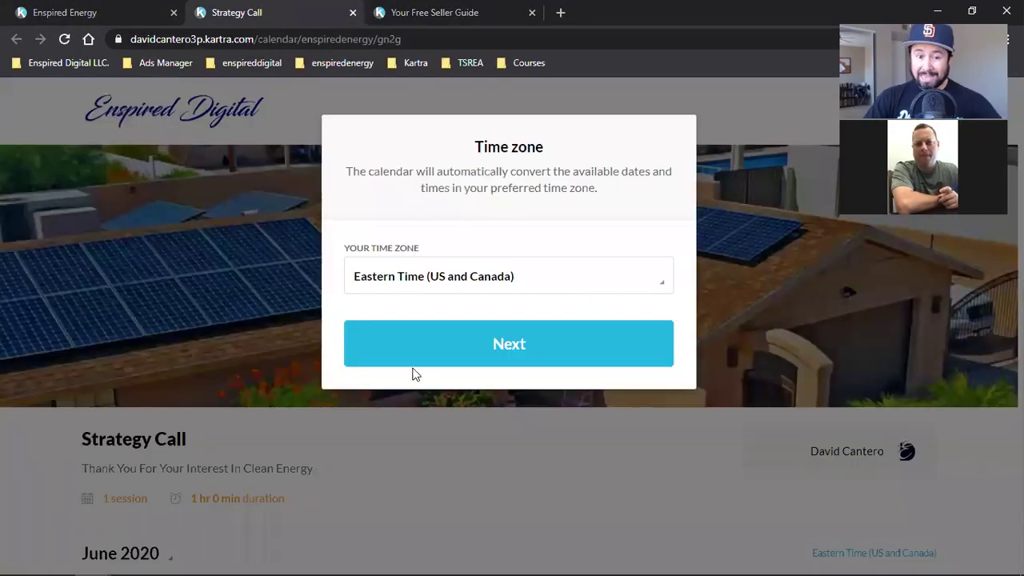
pyautogui.click(78, 9)
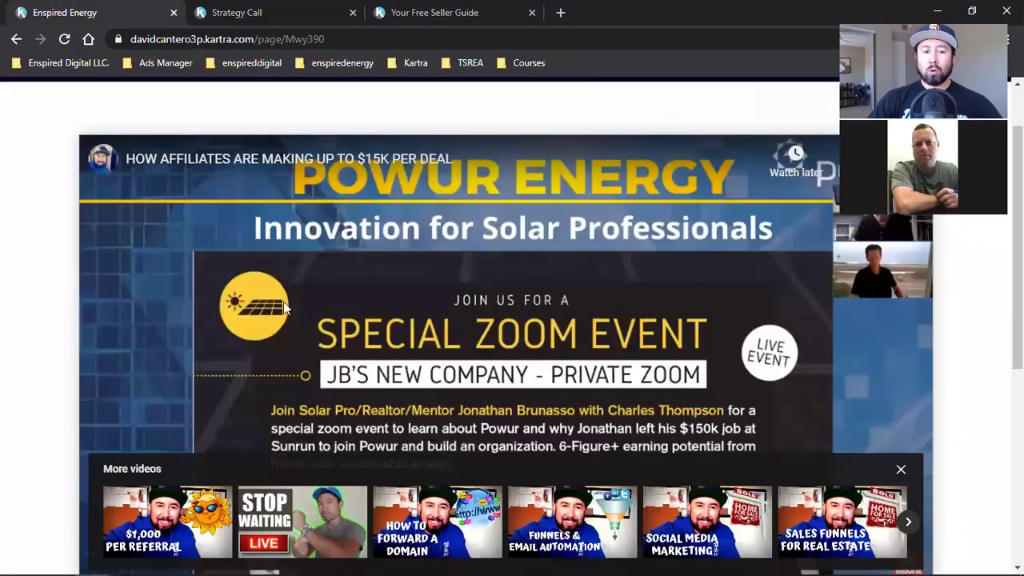
pyautogui.scroll(1, 292, 324)
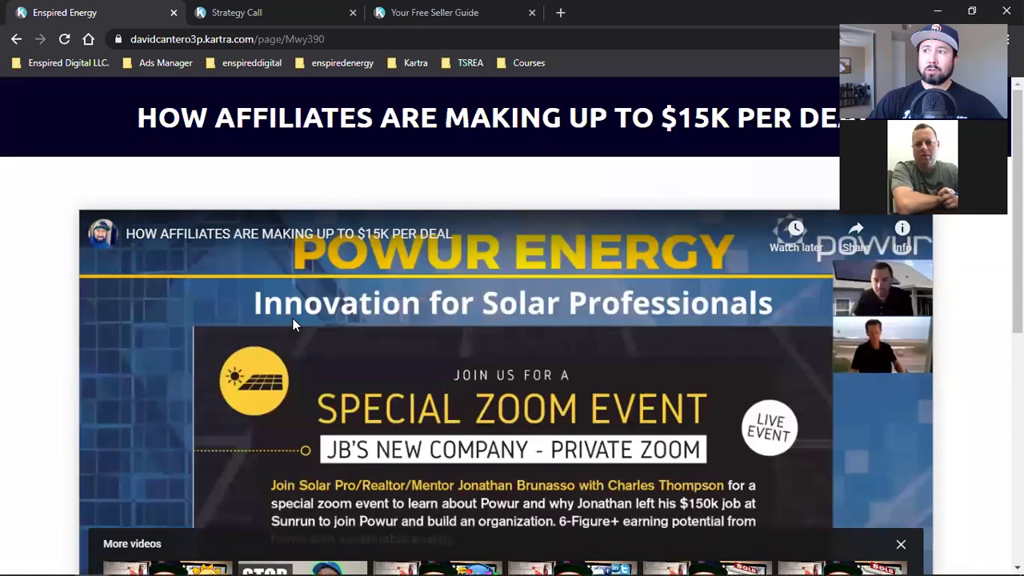
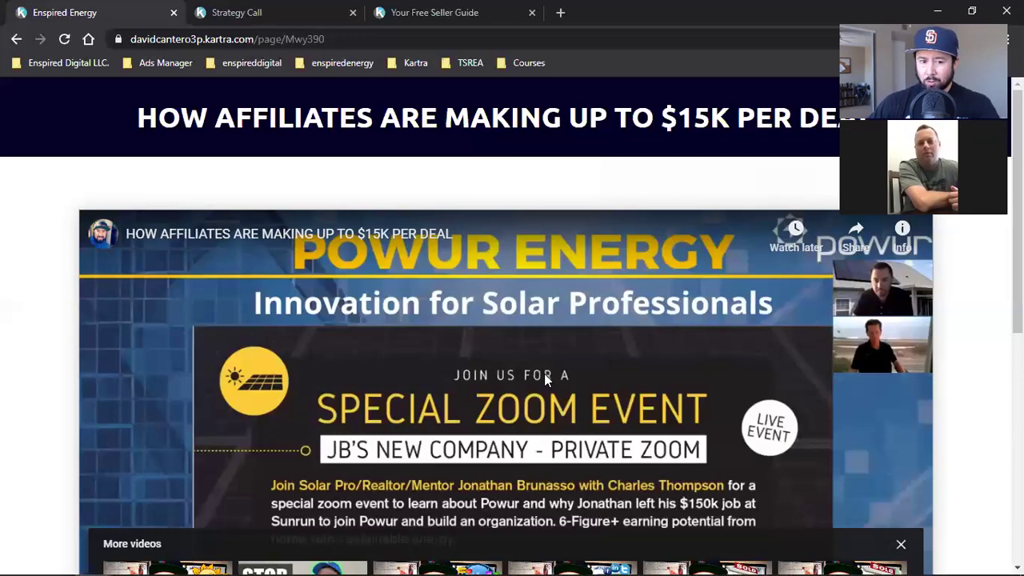
# Scroll the live page, glance at the Strategy Call tab, and return to Enspired Energy.
pyautogui.scroll(-3, 544, 374)
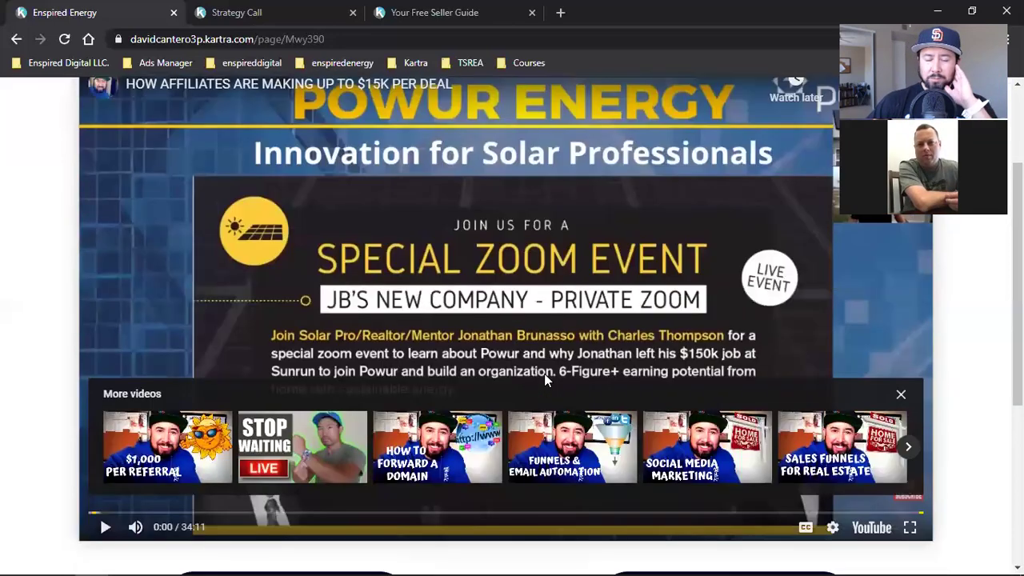
pyautogui.scroll(3, 980, 328)
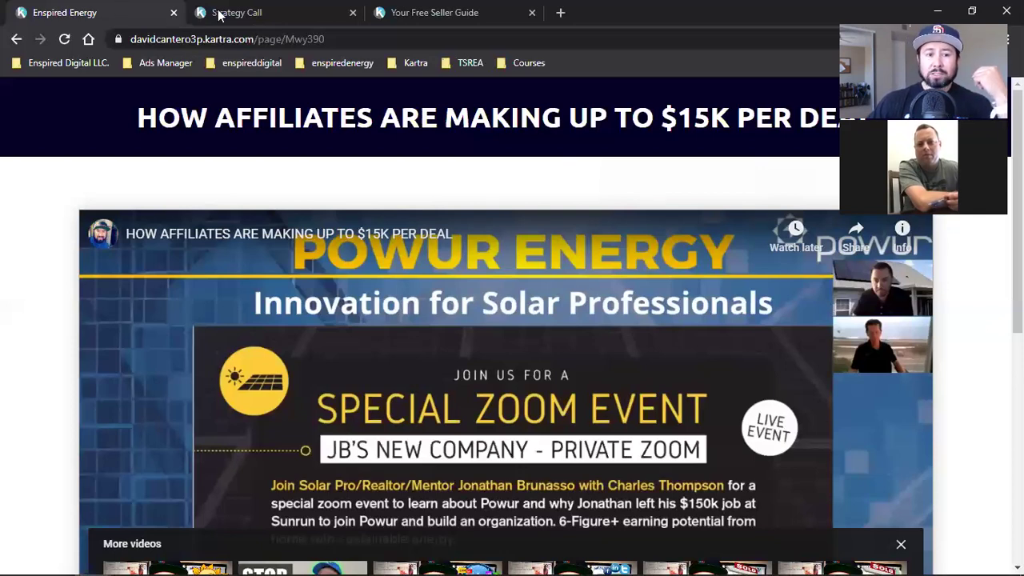
pyautogui.click(293, 11)
pyautogui.click(97, 10)
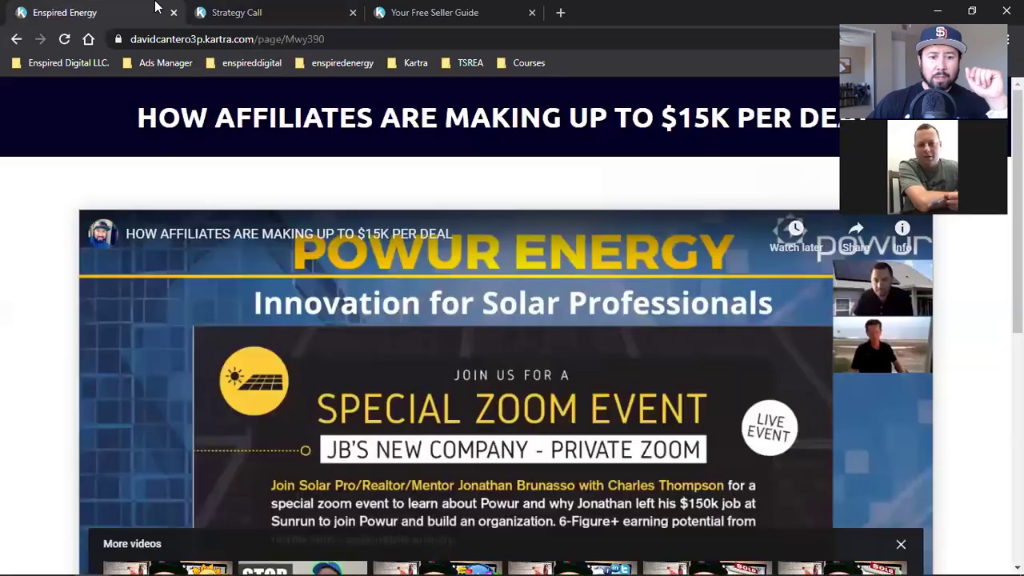
# Go back to the Kartra account, list all pages in My Pages, and start a new page.
pyautogui.click(16, 39)
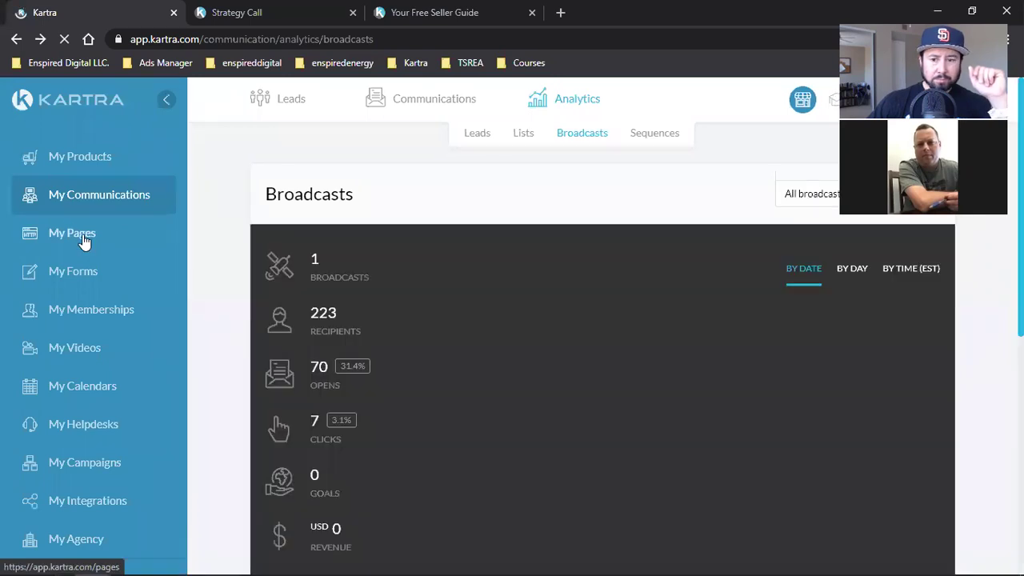
pyautogui.click(83, 239)
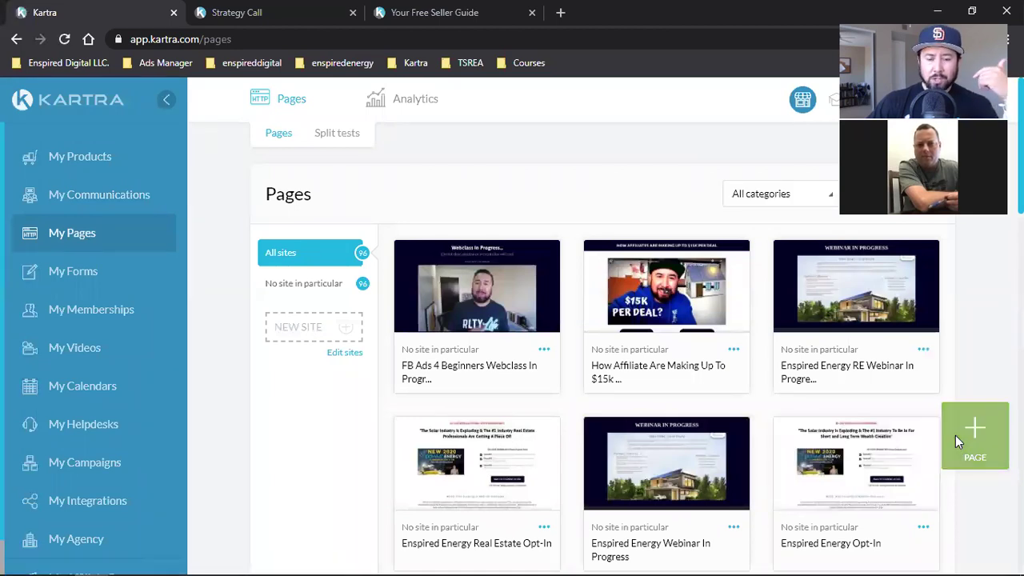
pyautogui.click(955, 435)
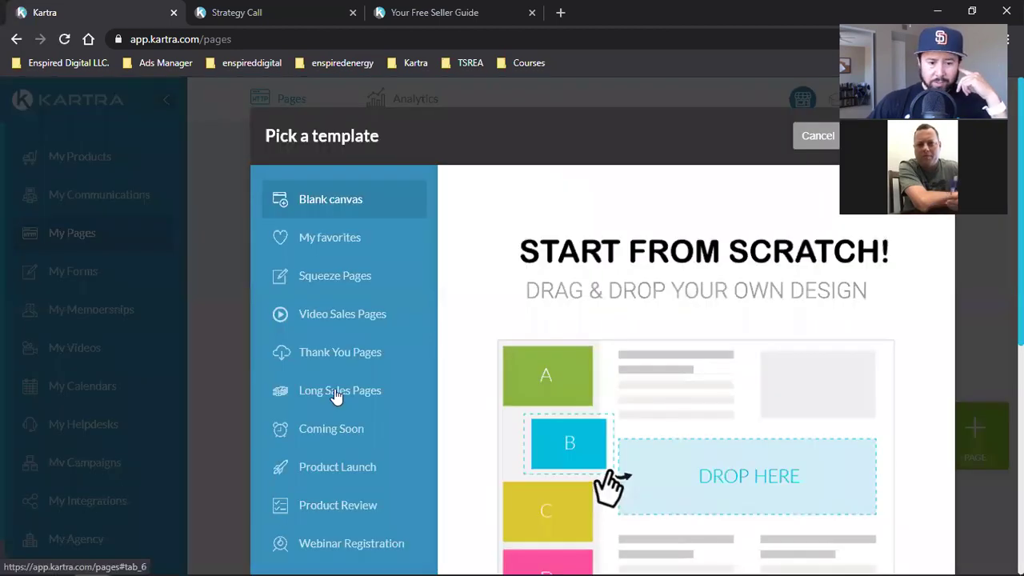
# Show the Webinar Registration category and scroll through its event and summit templates.
pyautogui.scroll(-1, 336, 396)
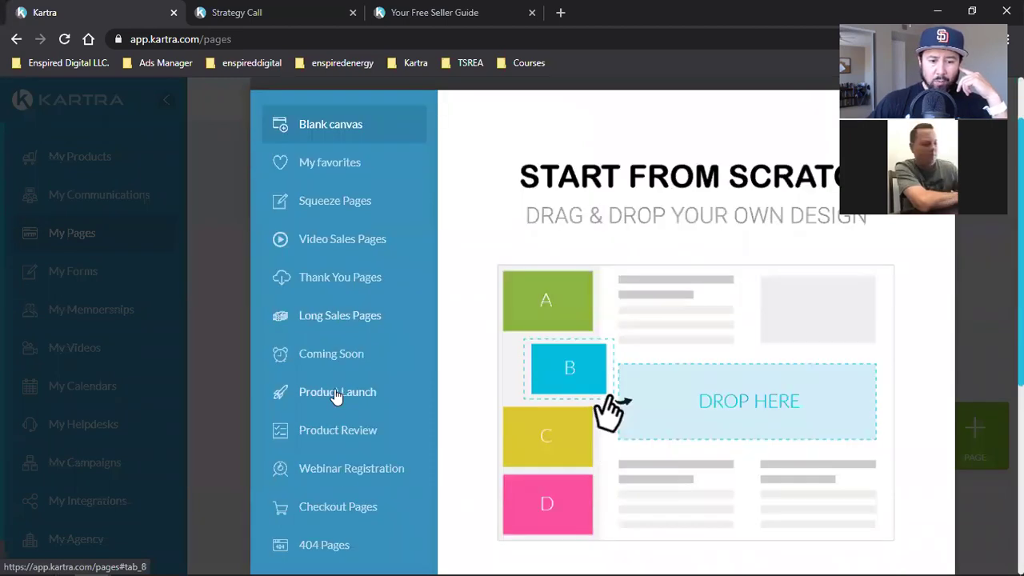
pyautogui.click(340, 468)
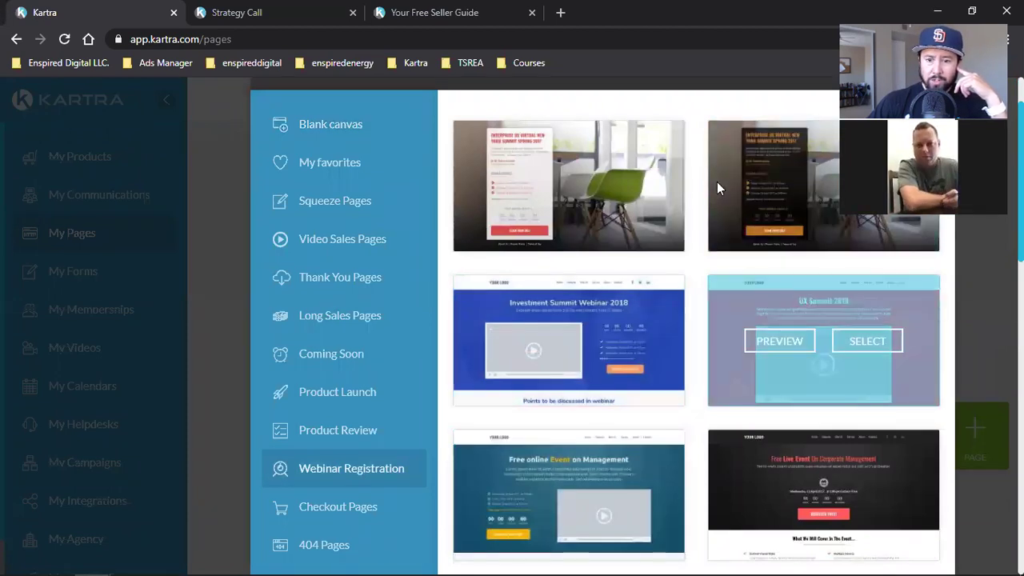
pyautogui.scroll(-4, 695, 270)
pyautogui.scroll(4, 695, 270)
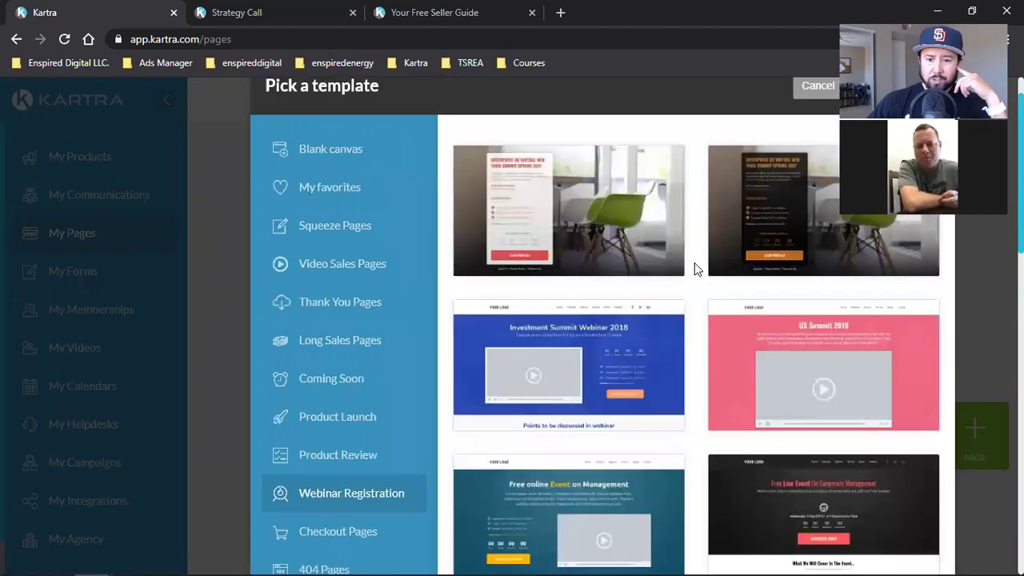
# Preview the Enterprise UX Virtual New York Summit template, then cancel without creating a page.
pyautogui.click(771, 265)
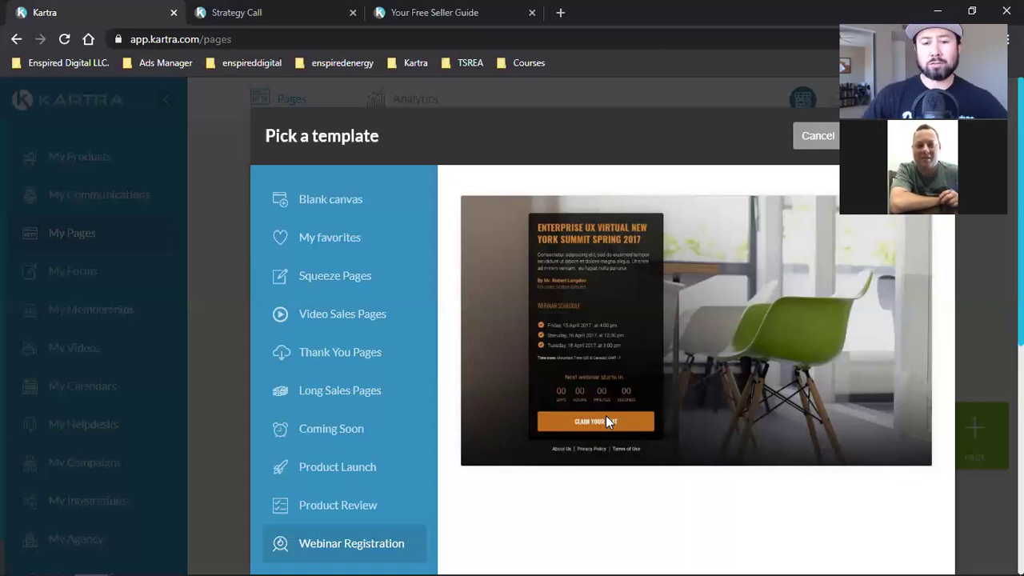
pyautogui.click(803, 143)
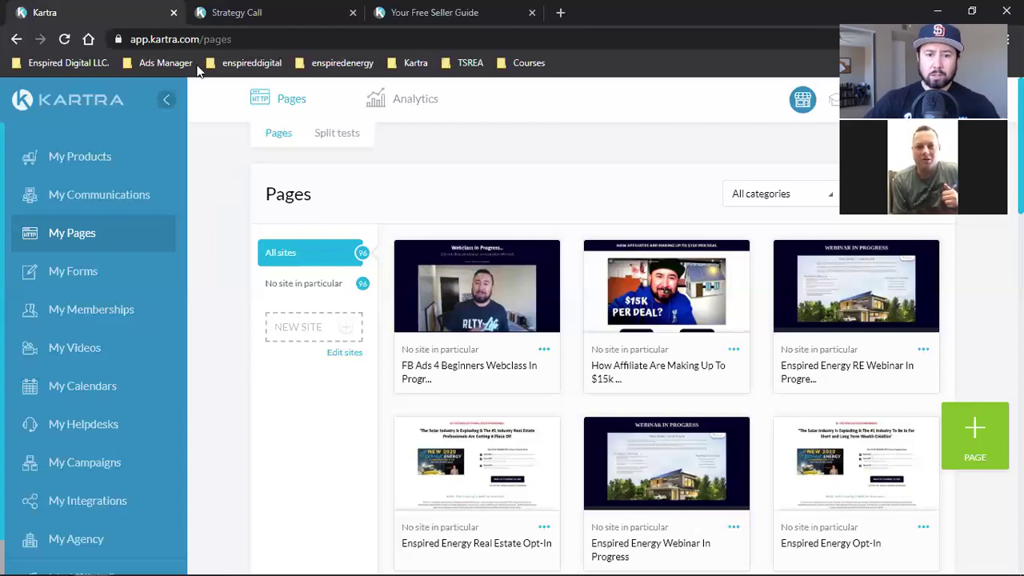
# Open a blank incognito tab, browse the enspireddigital bookmarks, then return to the Kartra tab.
pyautogui.click(560, 14)
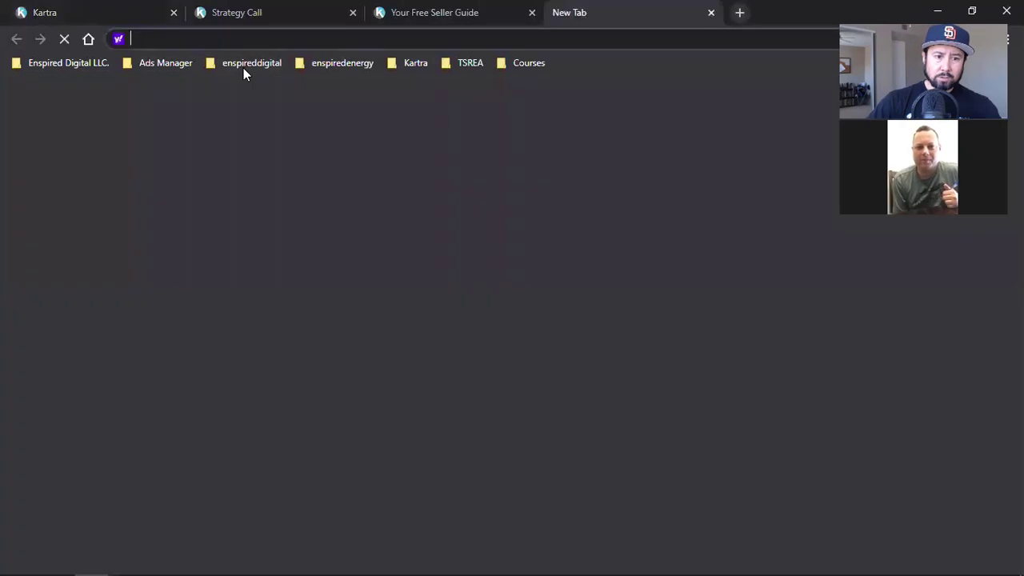
pyautogui.click(243, 64)
pyautogui.moveTo(324, 70)
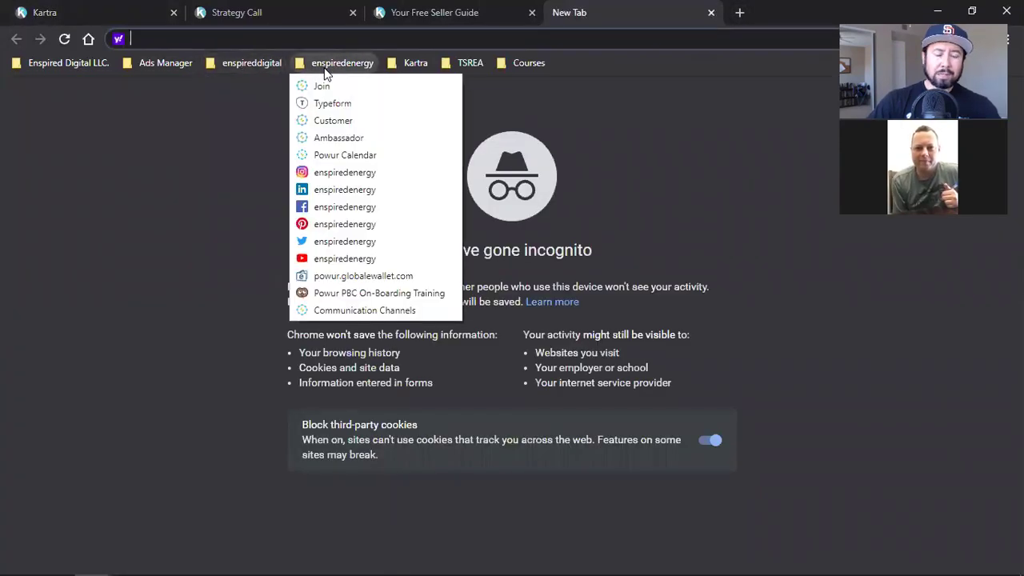
pyautogui.click(84, 6)
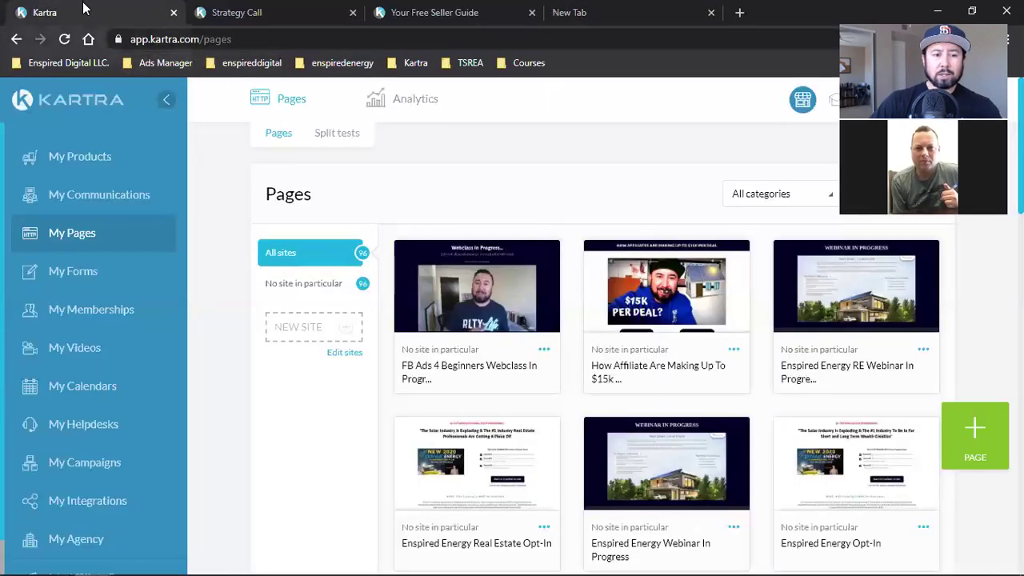
# Open the full Leads table, start a single new lead's profile, close it, and switch to the incognito tab.
pyautogui.click(83, 201)
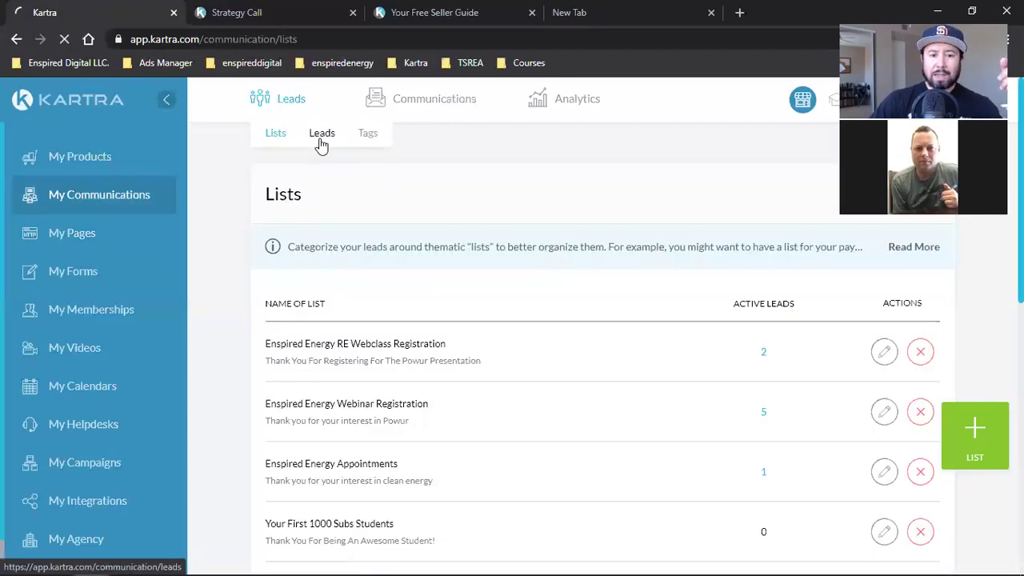
pyautogui.click(321, 145)
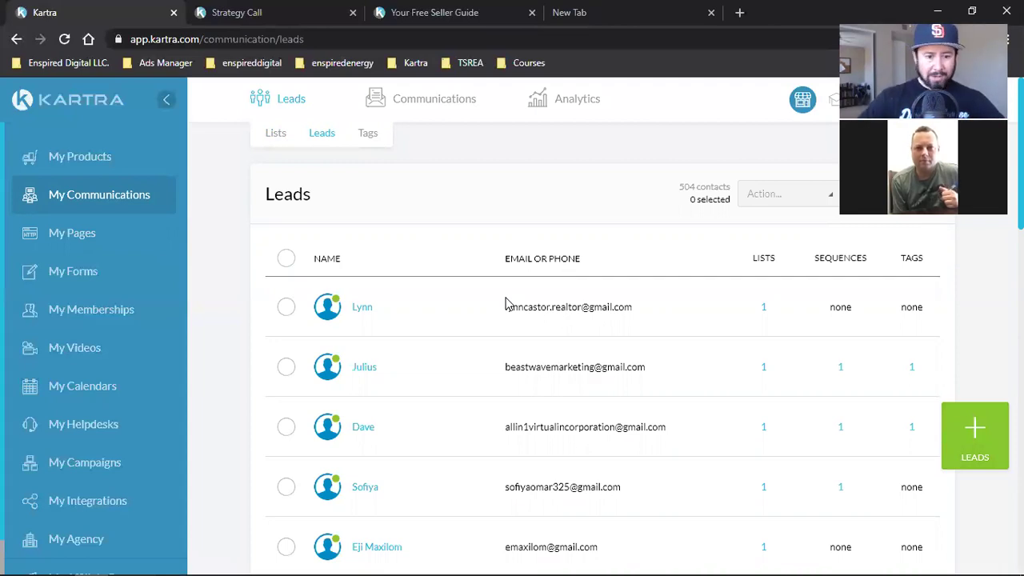
pyautogui.click(974, 427)
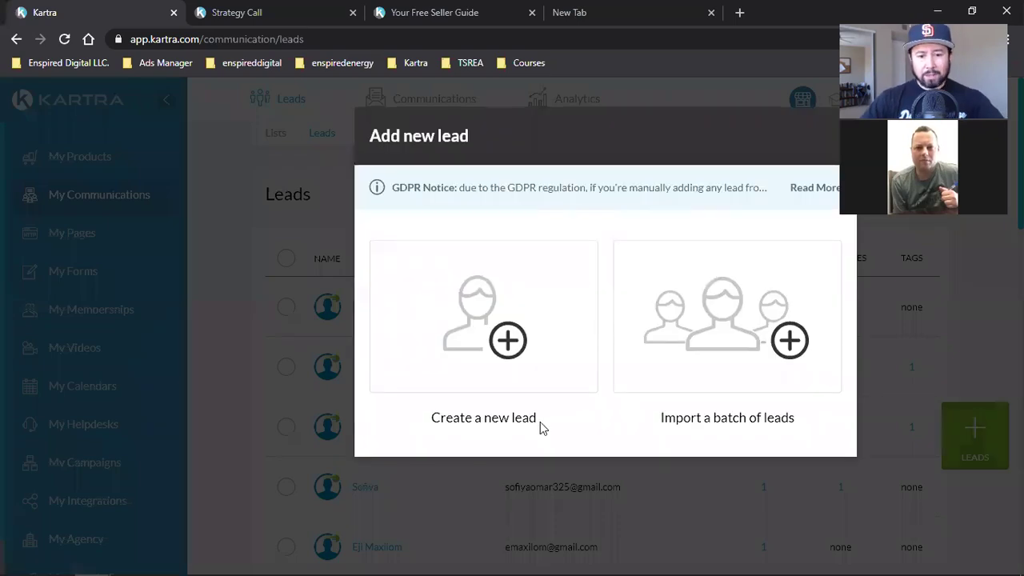
pyautogui.click(432, 264)
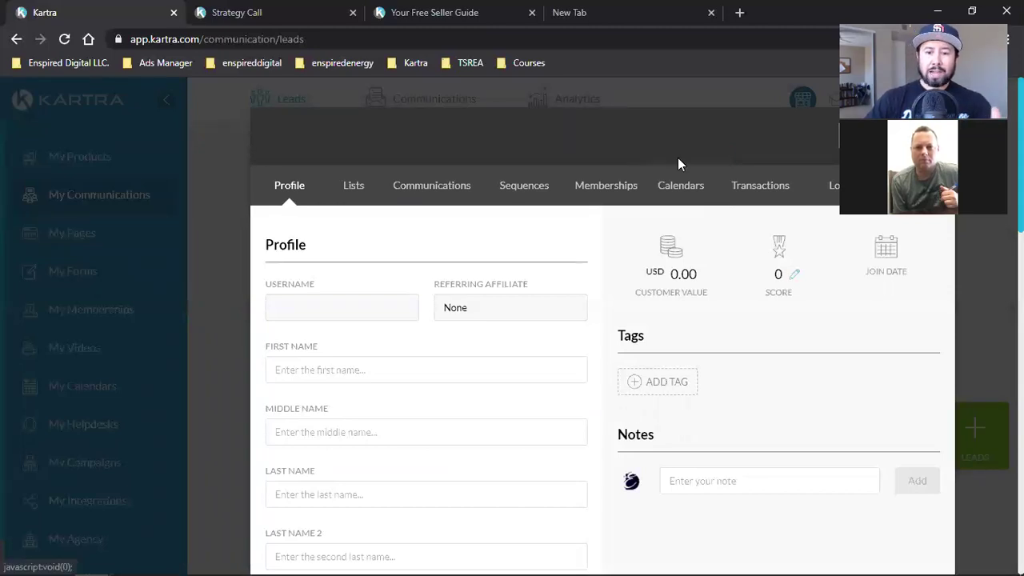
pyautogui.click(679, 162)
pyautogui.click(575, 10)
# Browse the Kartra and TSREA bookmark folders, then open the Enspired Digital LLC. folder.
pyautogui.click(412, 63)
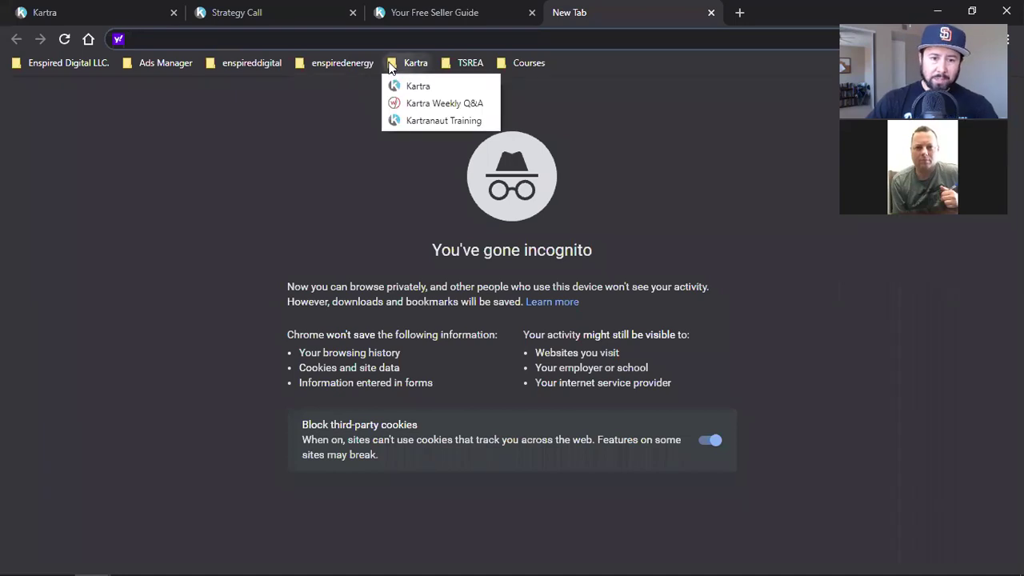
pyautogui.moveTo(465, 64)
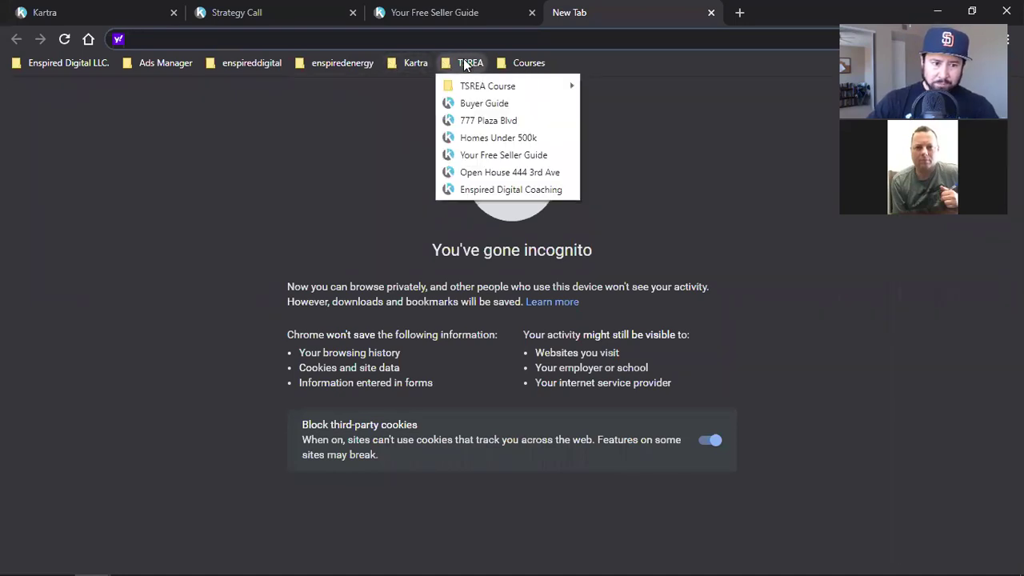
pyautogui.moveTo(67, 64)
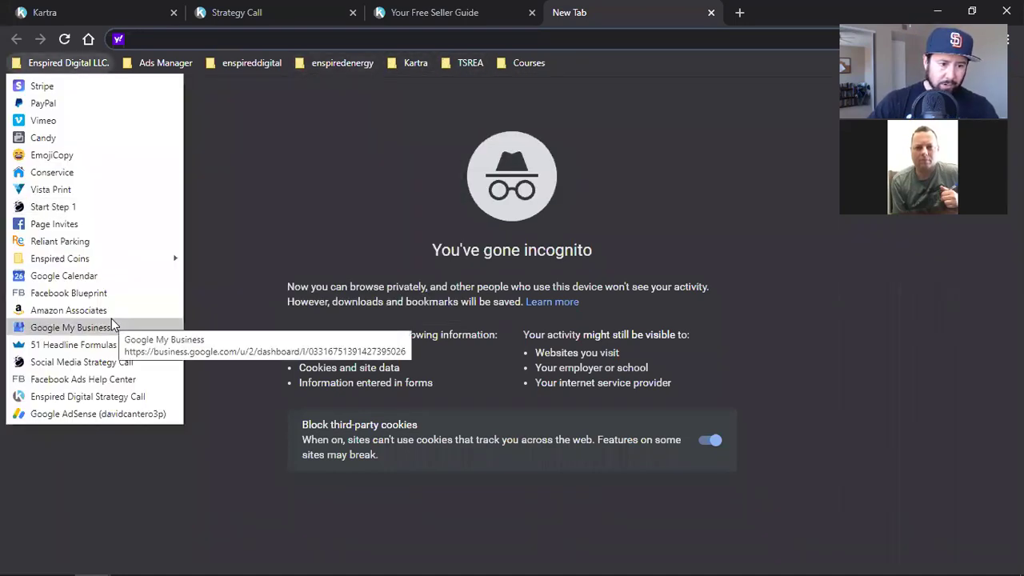
# Load the bookmarked Start Step 1 page and open then close its opt-in form popup.
pyautogui.click(81, 210)
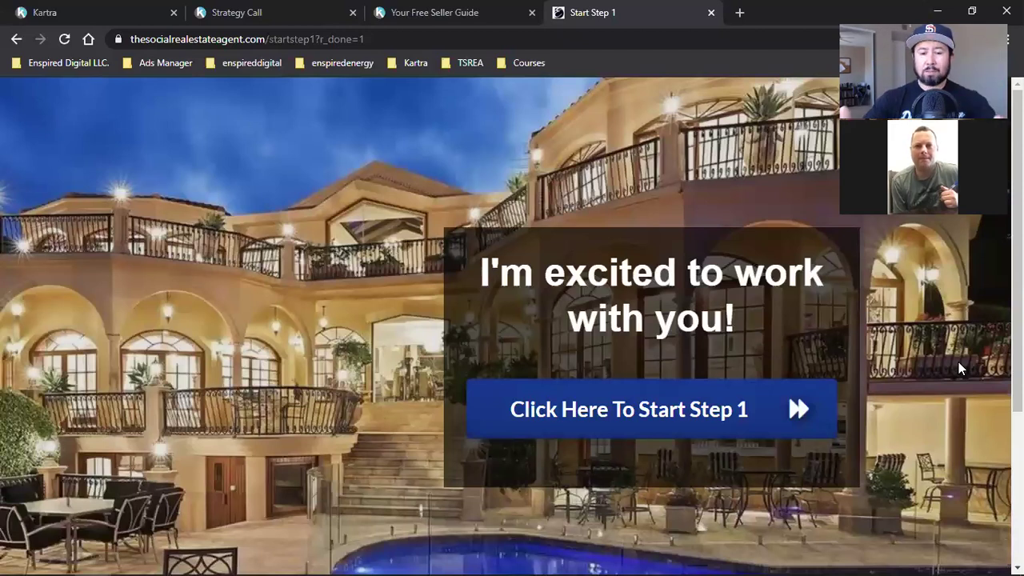
pyautogui.click(618, 411)
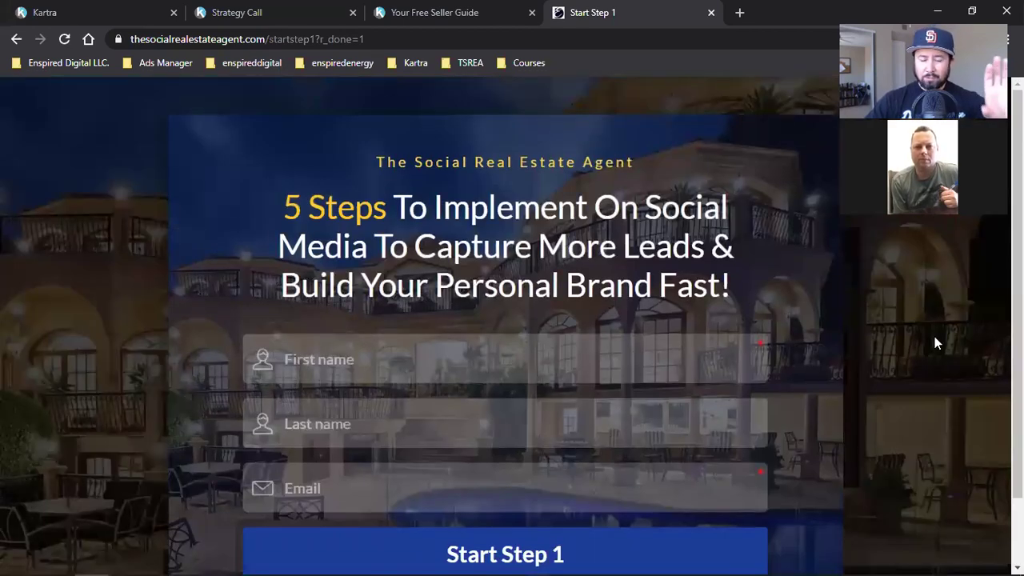
pyautogui.click(845, 357)
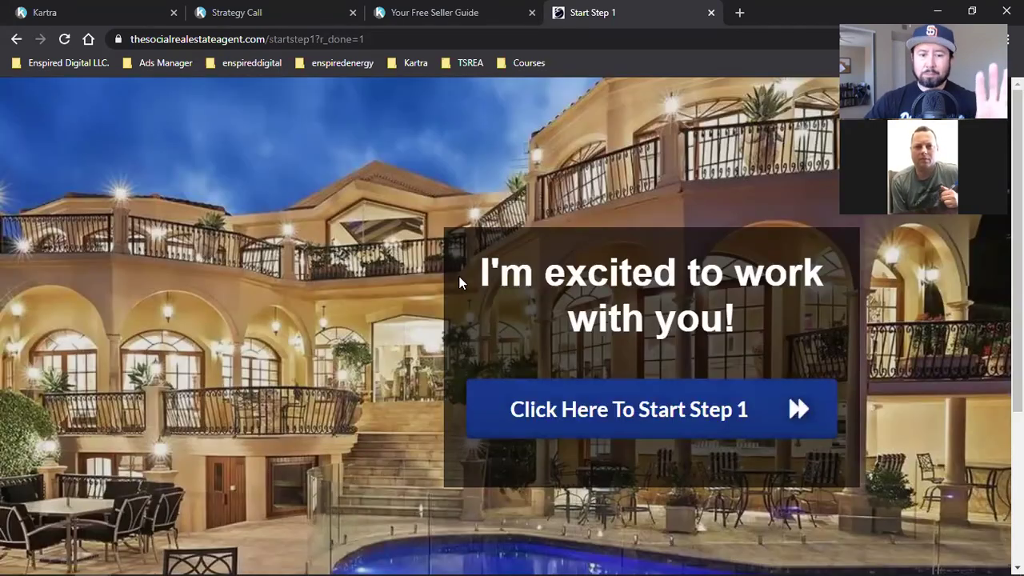
# Check the page's full web address, then reopen the Start Step 1 name-and-email opt-in form.
pyautogui.click(288, 39)
pyautogui.tripleClick(288, 39)
pyautogui.click(312, 238)
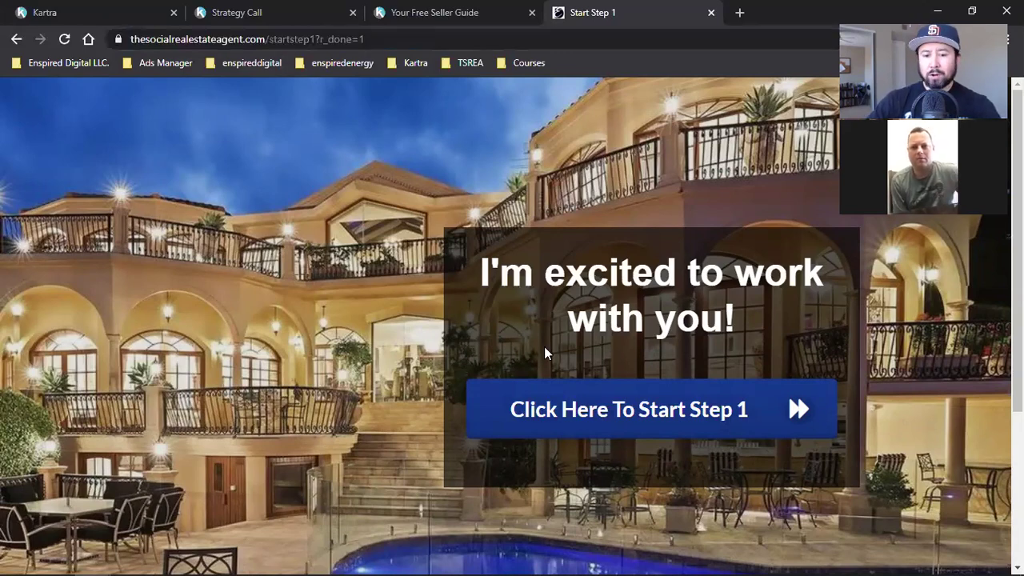
pyautogui.click(650, 426)
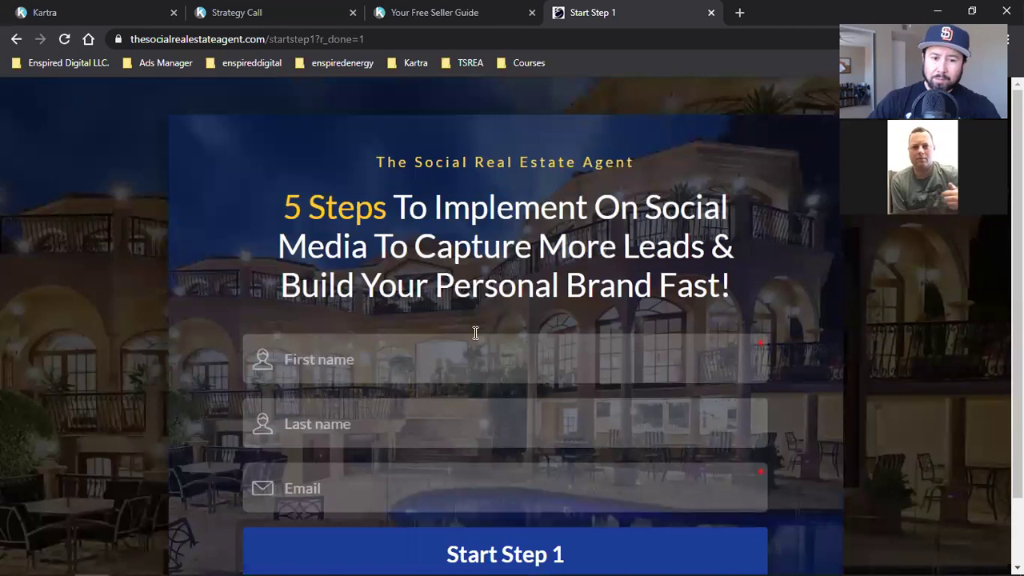